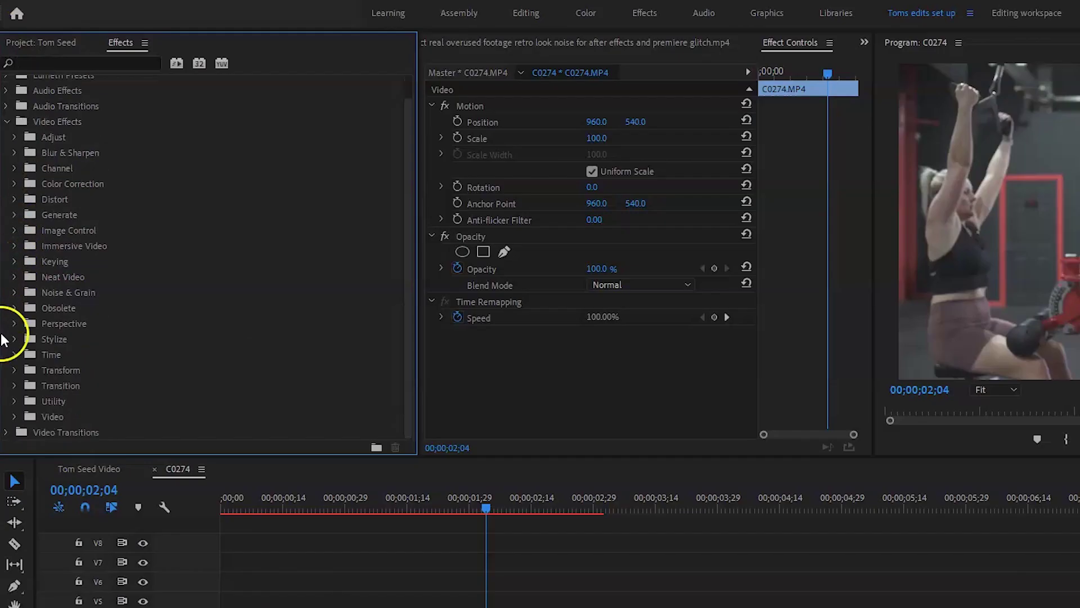
Step: Apply the Noise effect from Noise & Grain to clip C0274 with Amount of Noise 9%
{"action": "left_click", "coordinate": [14, 291]}
{"action": "left_click_drag", "start_coordinate": [65, 336], "coordinate": [484, 360]}
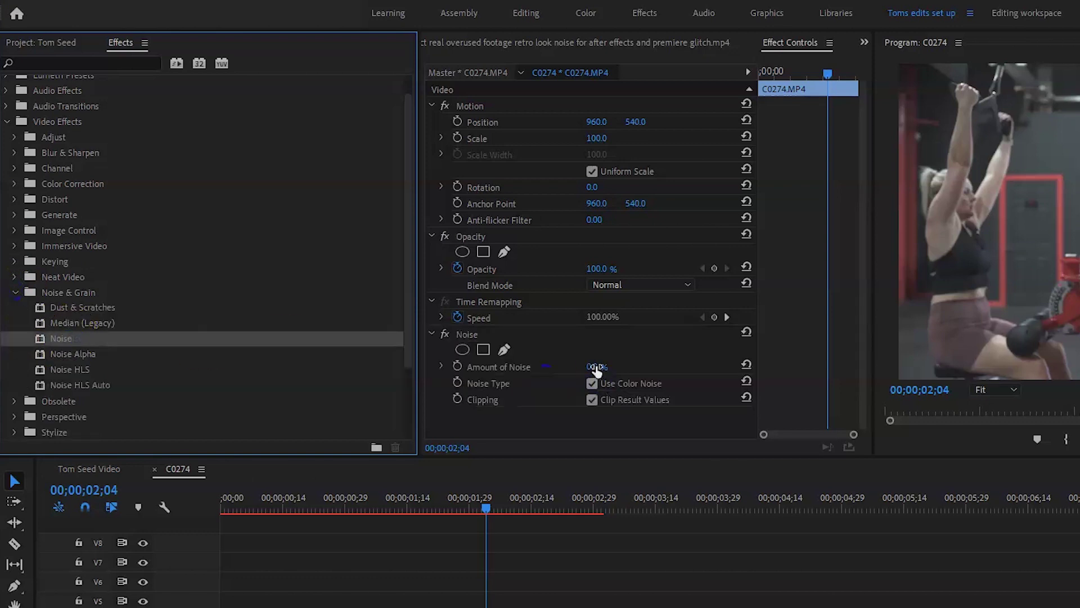
{"action": "left_click", "coordinate": [597, 367]}
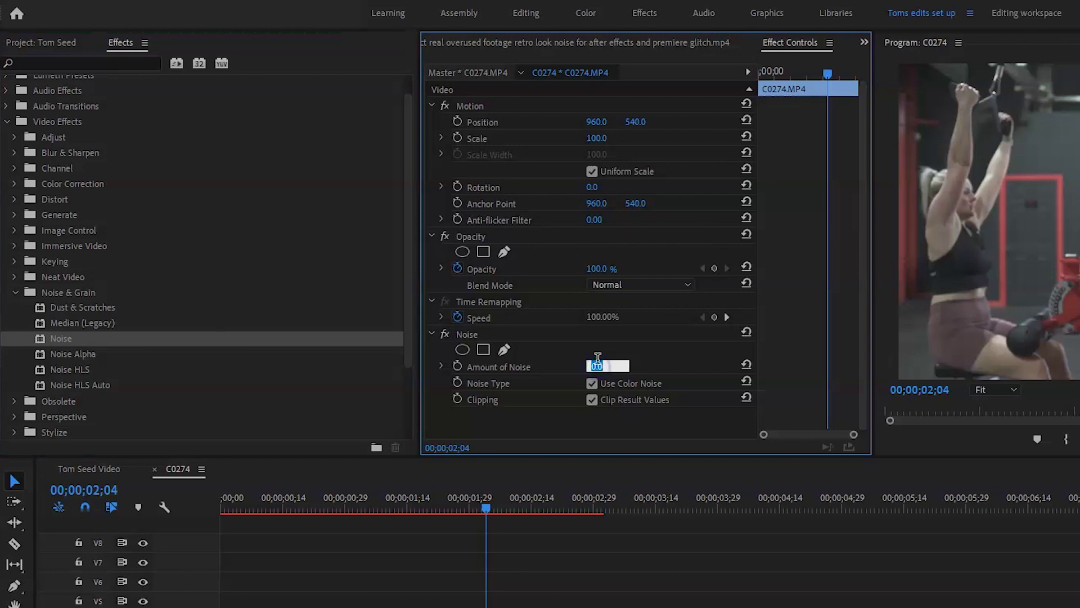
{"action": "type", "text": "8"}
{"action": "key", "text": "Return"}
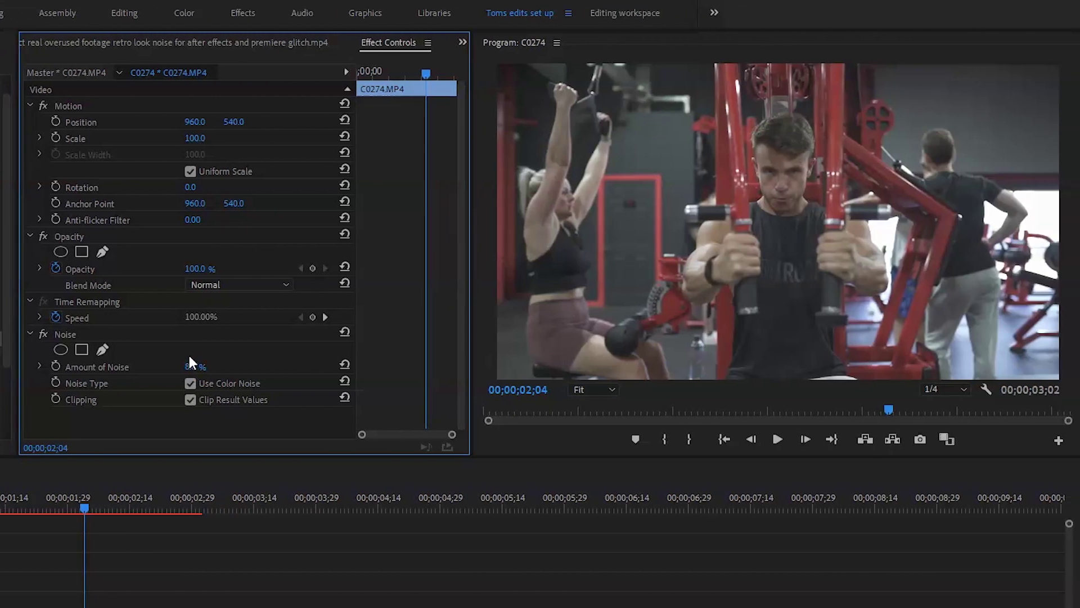
{"action": "mouse_move", "coordinate": [189, 366]}
{"action": "left_mouse_down"}
{"action": "mouse_move", "coordinate": [280, 378]}
{"action": "mouse_move", "coordinate": [199, 376]}
{"action": "left_mouse_up"}
{"action": "left_click", "coordinate": [194, 366]}
{"action": "type", "text": "9"}
{"action": "key", "text": "Return"}
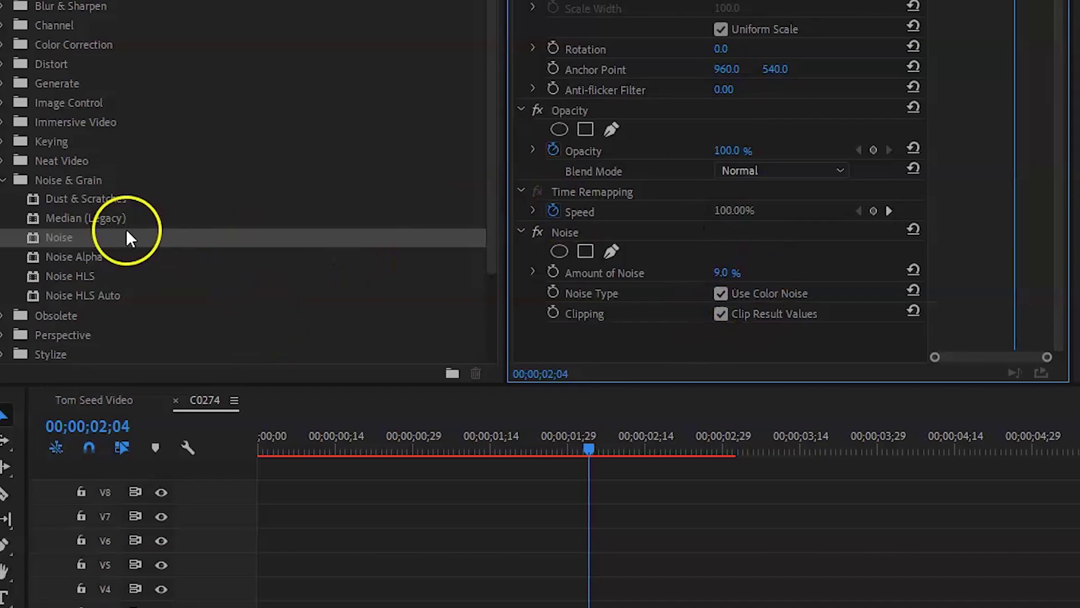
Step: Apply Noise HLS to the clip, set its noise type to Grain and Hue to 12%
{"action": "left_click_drag", "start_coordinate": [20, 275], "coordinate": [498, 342]}
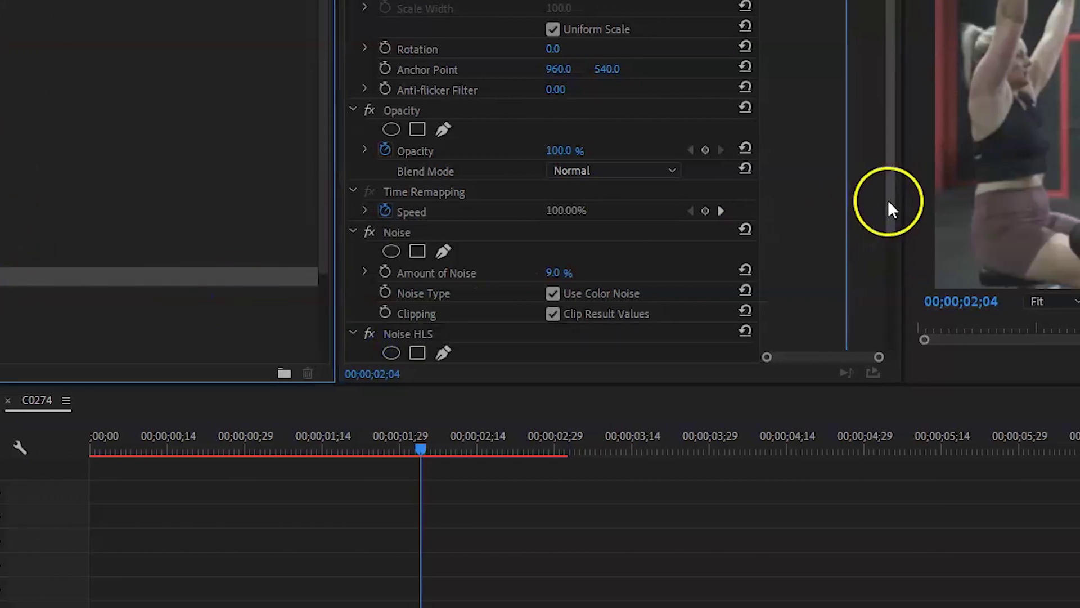
{"action": "left_click_drag", "start_coordinate": [913, 194], "coordinate": [911, 215]}
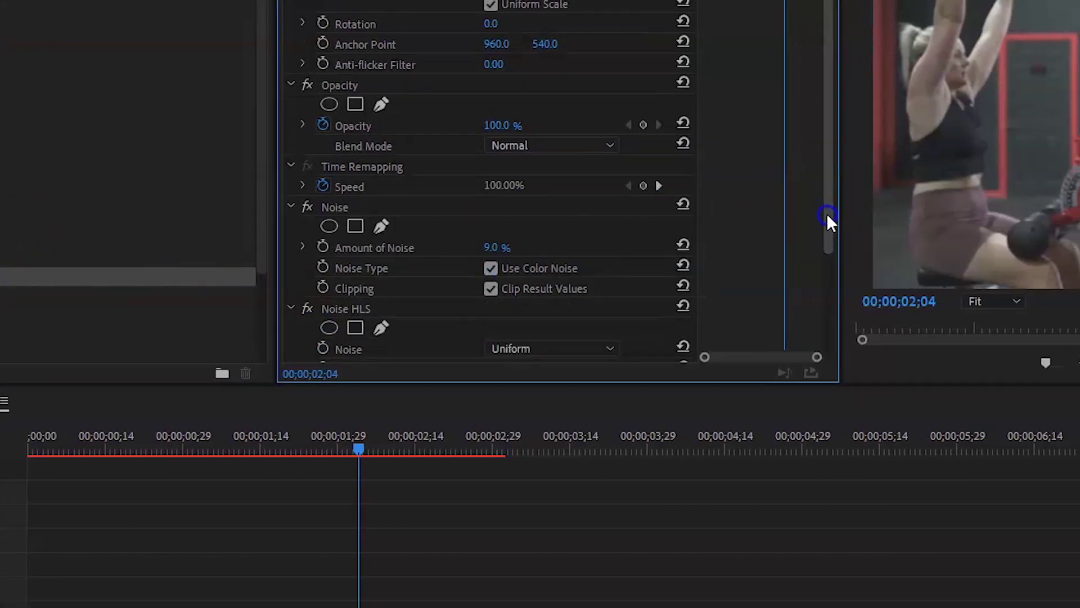
{"action": "left_click_drag", "start_coordinate": [827, 218], "coordinate": [829, 316]}
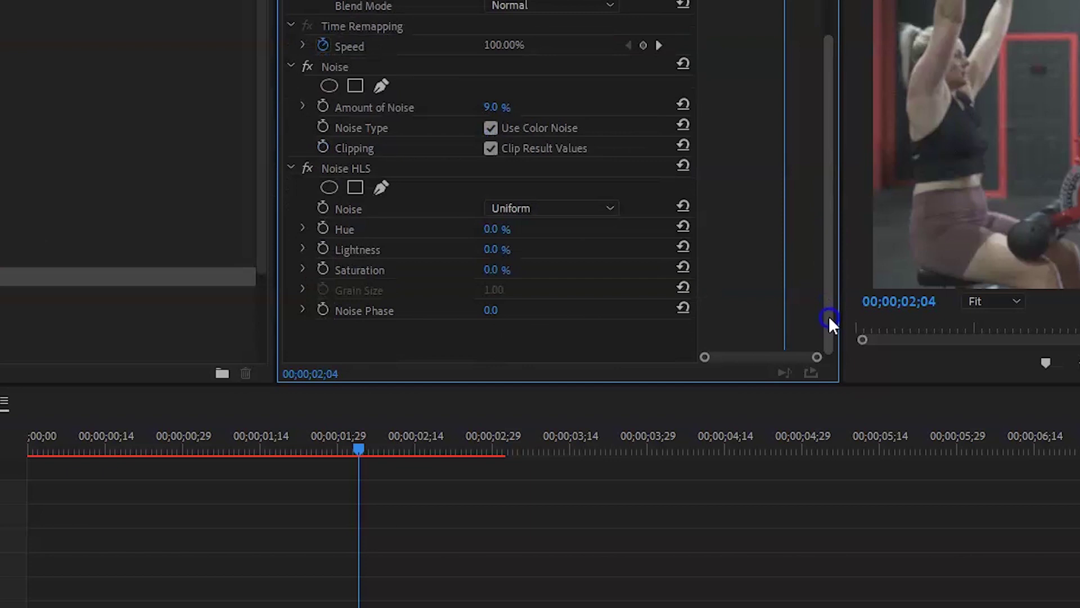
{"action": "left_click", "coordinate": [492, 229]}
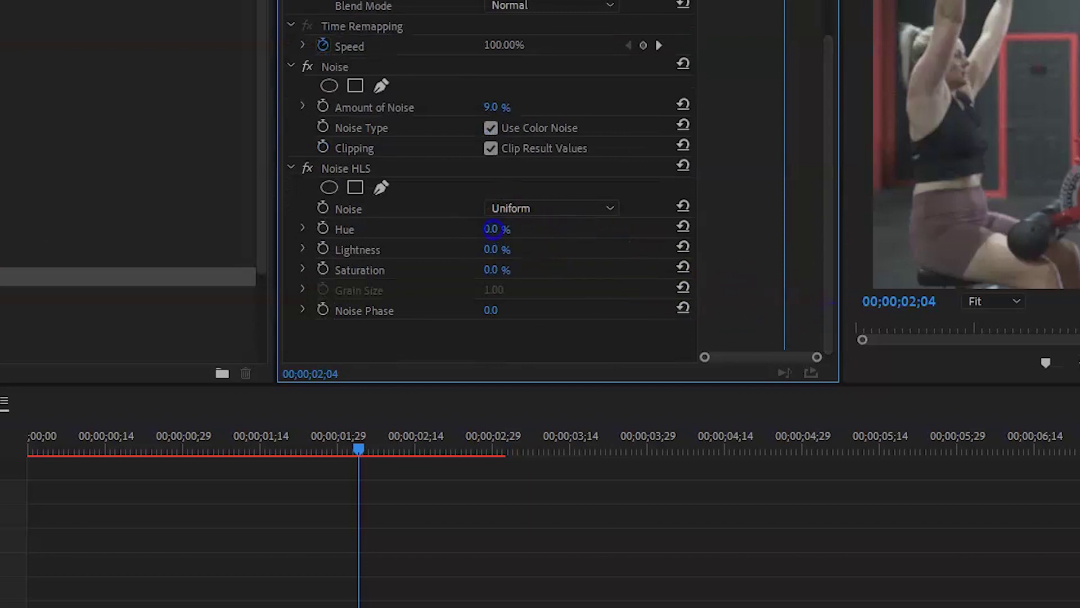
{"action": "left_click_drag", "start_coordinate": [502, 229], "coordinate": [542, 208]}
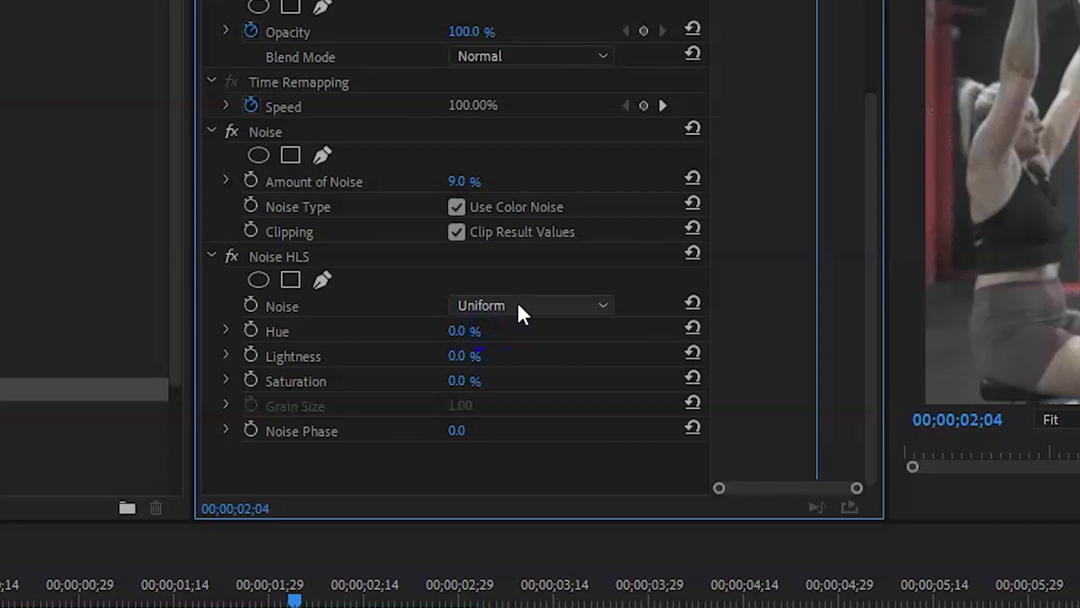
{"action": "left_click", "coordinate": [518, 306]}
{"action": "left_click", "coordinate": [505, 376]}
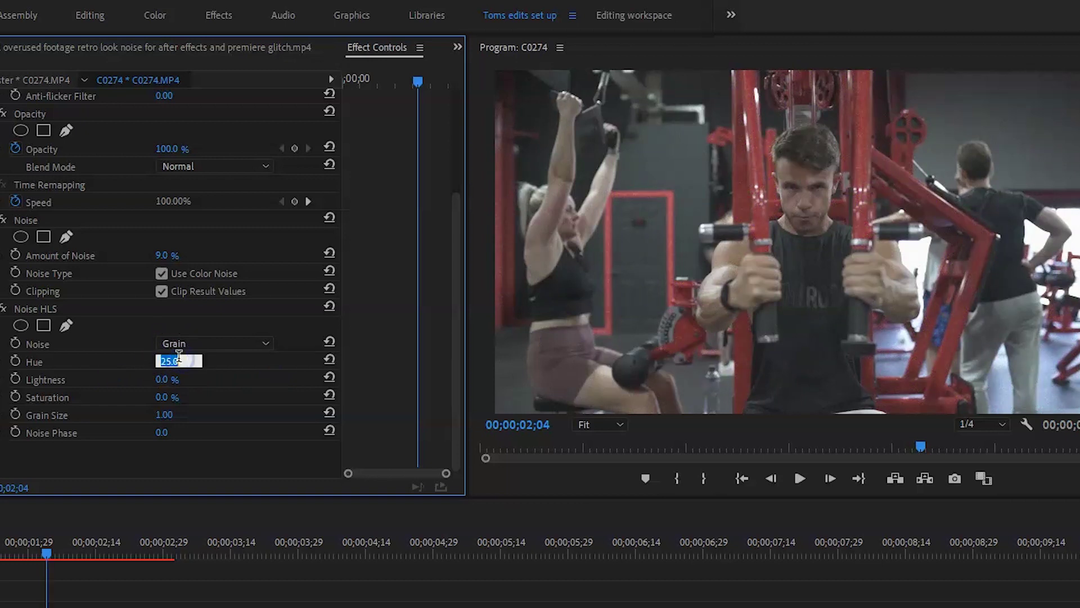
{"action": "type", "text": "12"}
{"action": "key", "text": "Return"}
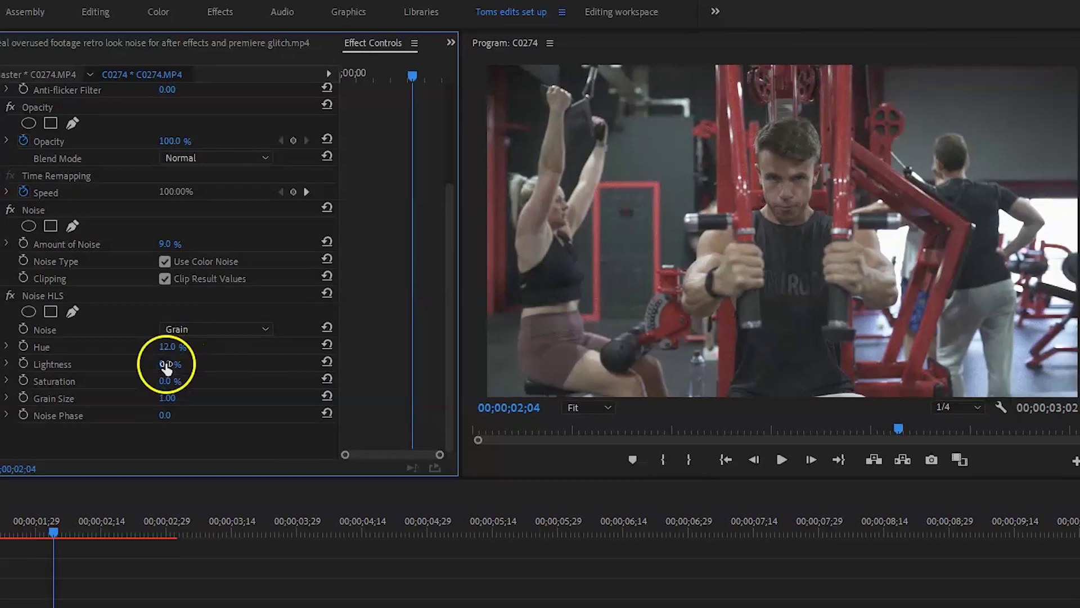
Step: Set the Noise HLS Lightness to 3% and Grain Size to 0.50
{"action": "left_click_drag", "start_coordinate": [171, 377], "coordinate": [256, 396]}
{"action": "left_click_drag", "start_coordinate": [93, 381], "coordinate": [98, 381]}
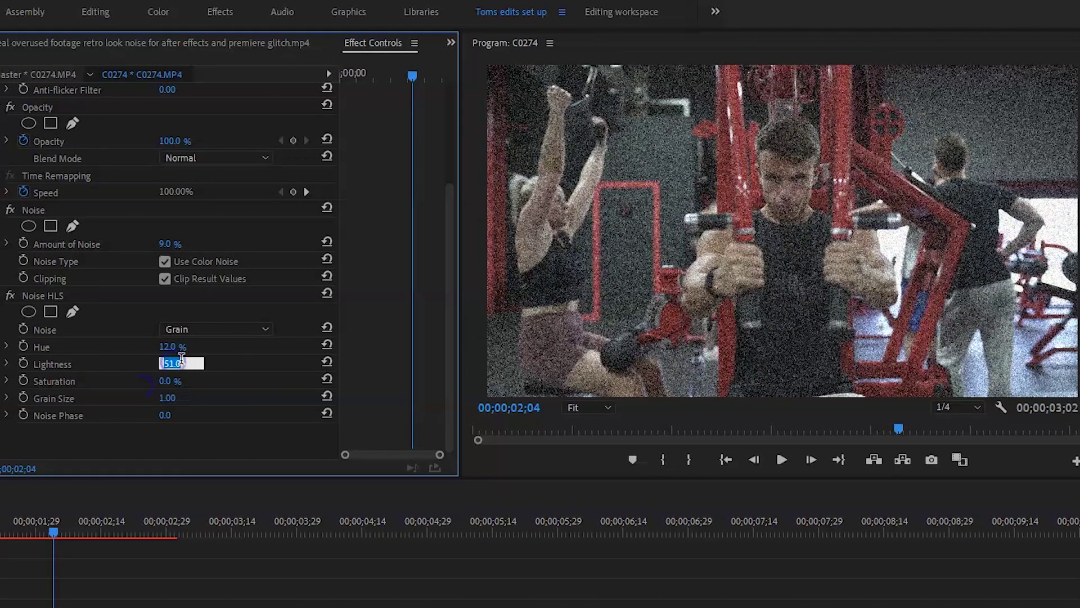
{"action": "type", "text": "3"}
{"action": "key", "text": "Return"}
{"action": "left_click", "coordinate": [176, 366]}
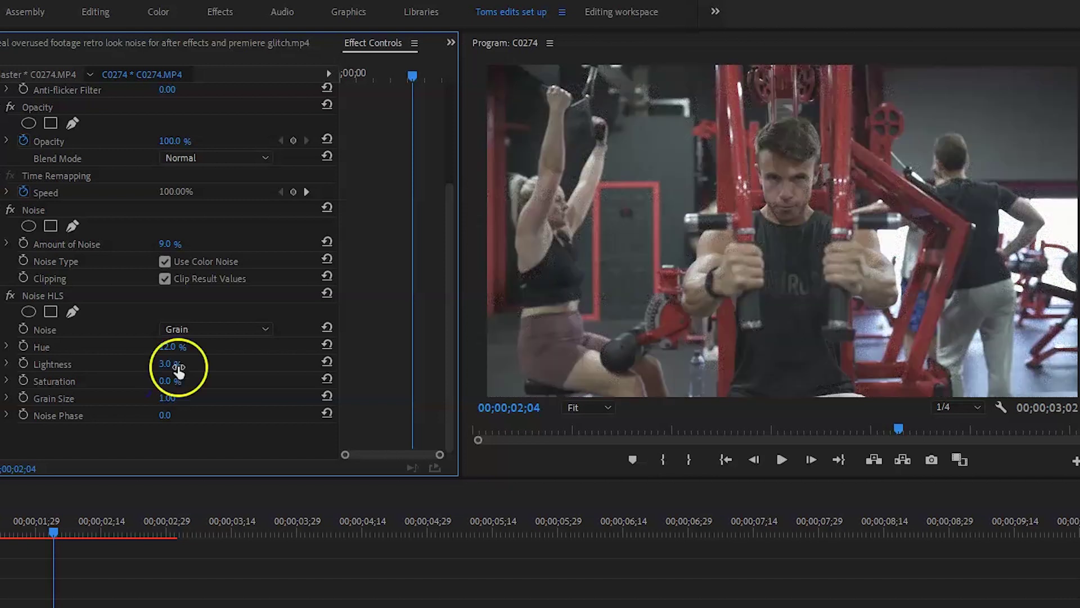
{"action": "left_click", "coordinate": [169, 398]}
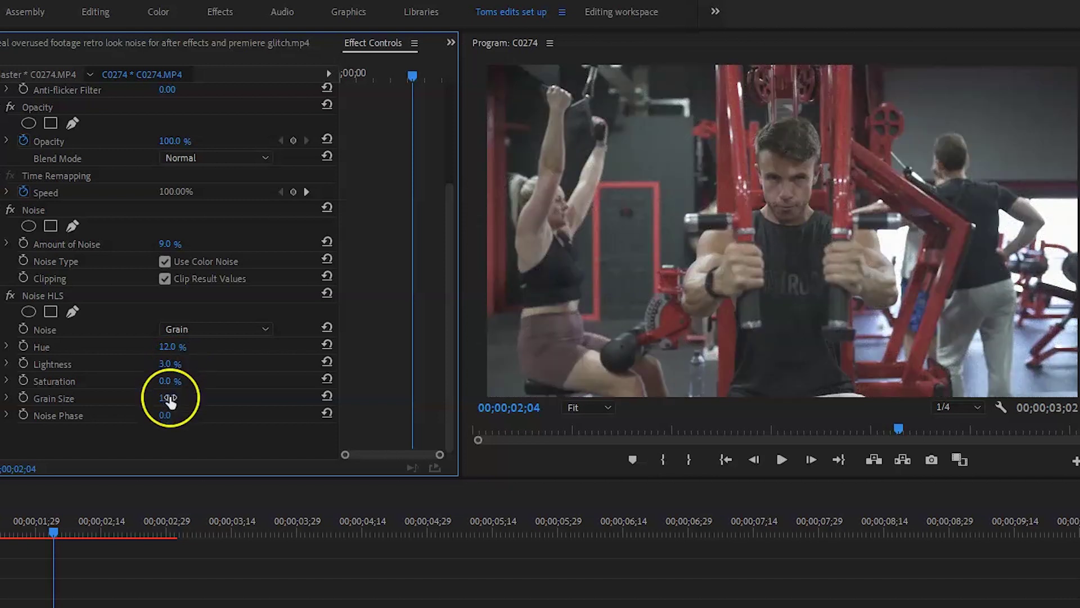
{"action": "type", "text": "0"}
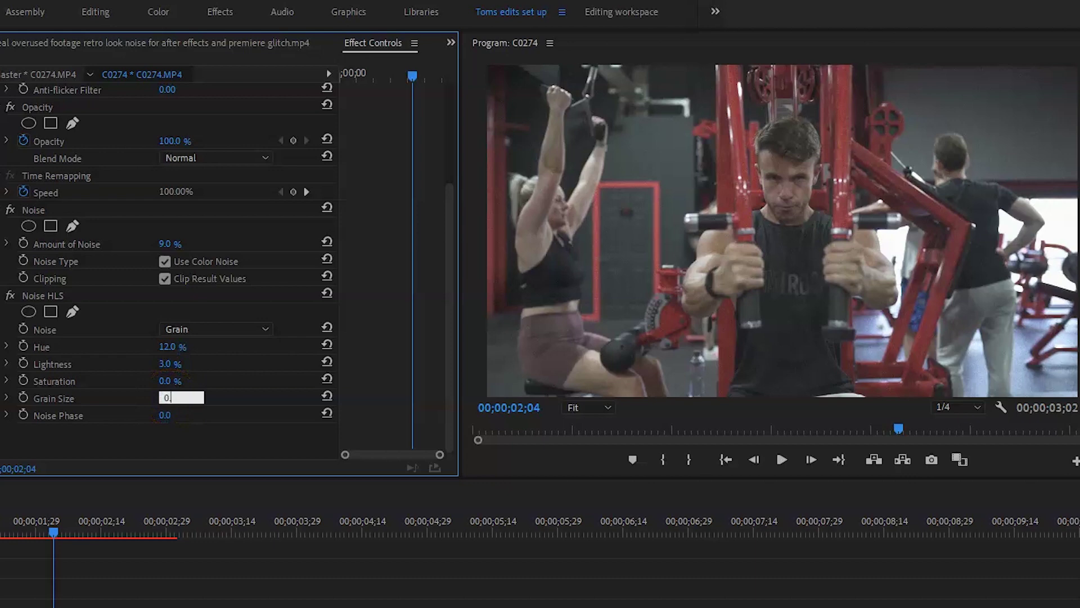
{"action": "type", "text": ".5"}
{"action": "key", "text": "Return"}
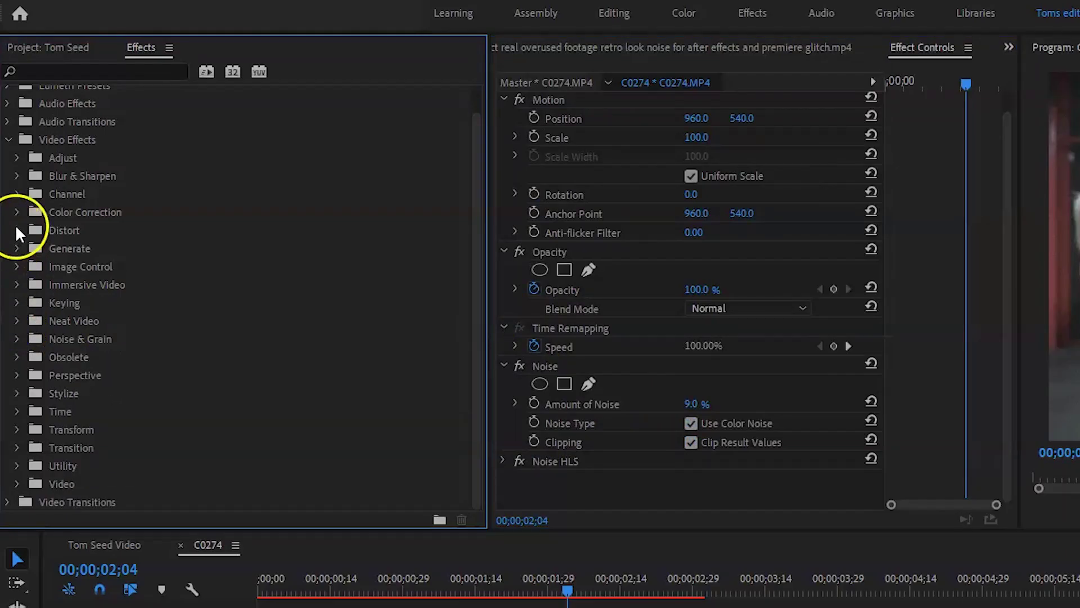
Step: Apply Lumetri Color to the gym clip and set Basic Correction Contrast to 15
{"action": "left_click", "coordinate": [17, 212]}
{"action": "left_click", "coordinate": [504, 366]}
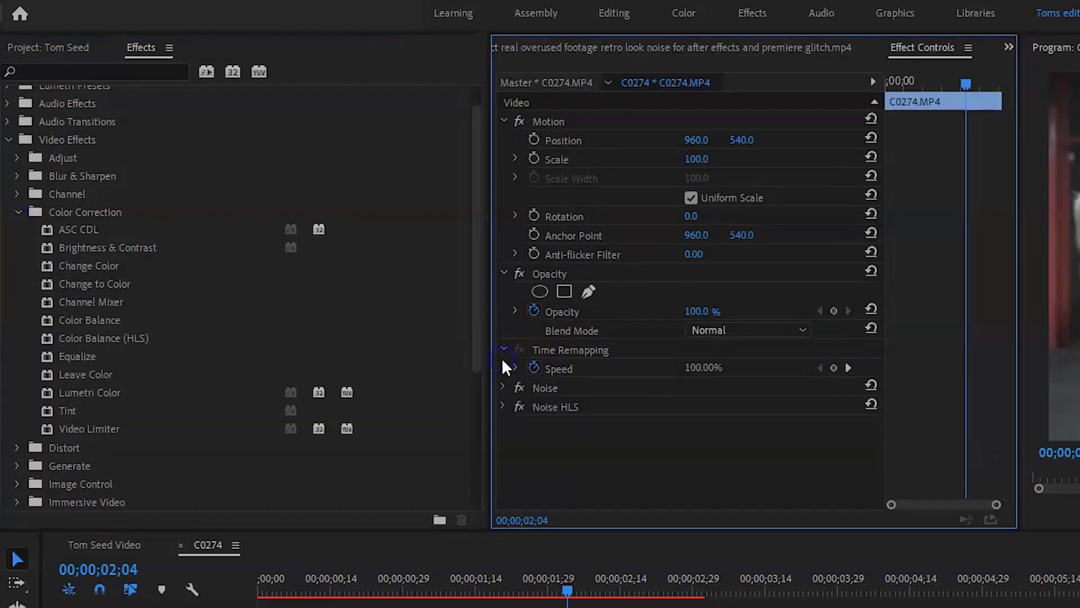
{"action": "left_click", "coordinate": [194, 269]}
{"action": "left_click_drag", "start_coordinate": [86, 390], "coordinate": [605, 467]}
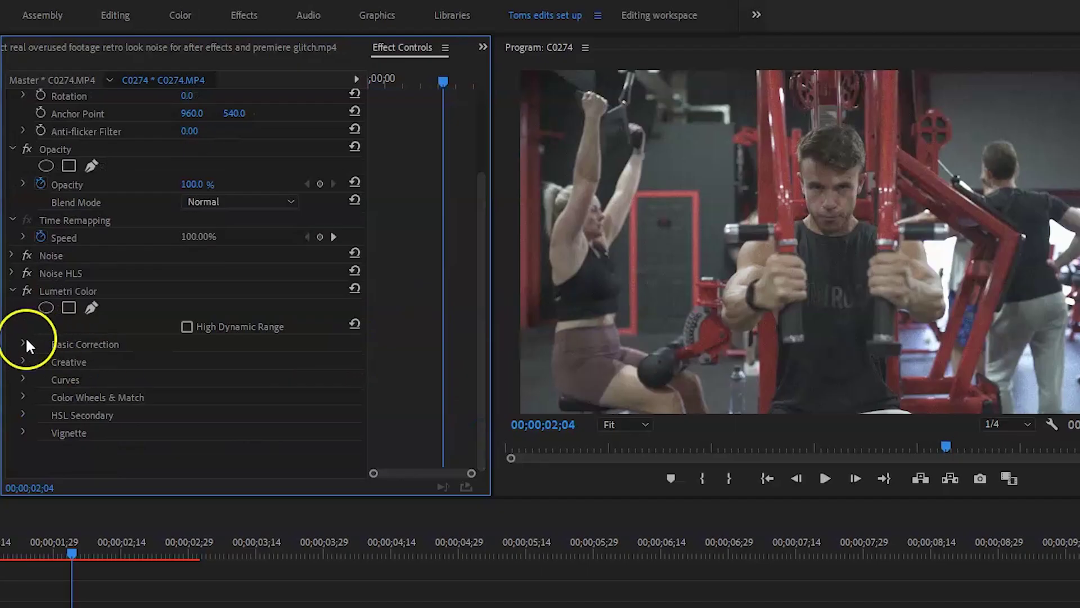
{"action": "left_click", "coordinate": [23, 341]}
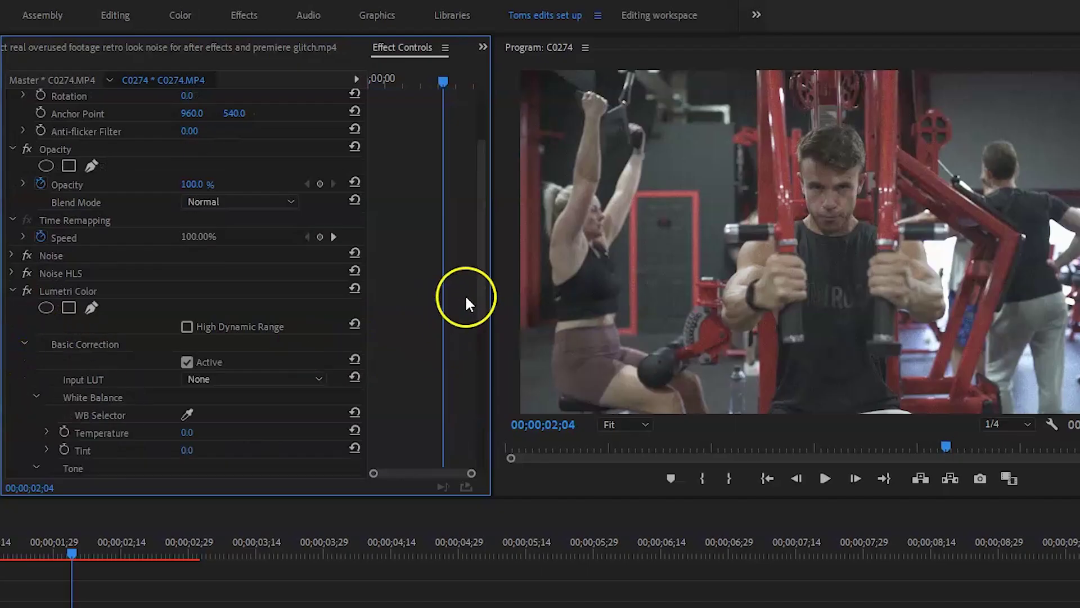
{"action": "left_click_drag", "start_coordinate": [479, 295], "coordinate": [479, 354]}
{"action": "left_click", "coordinate": [204, 309]}
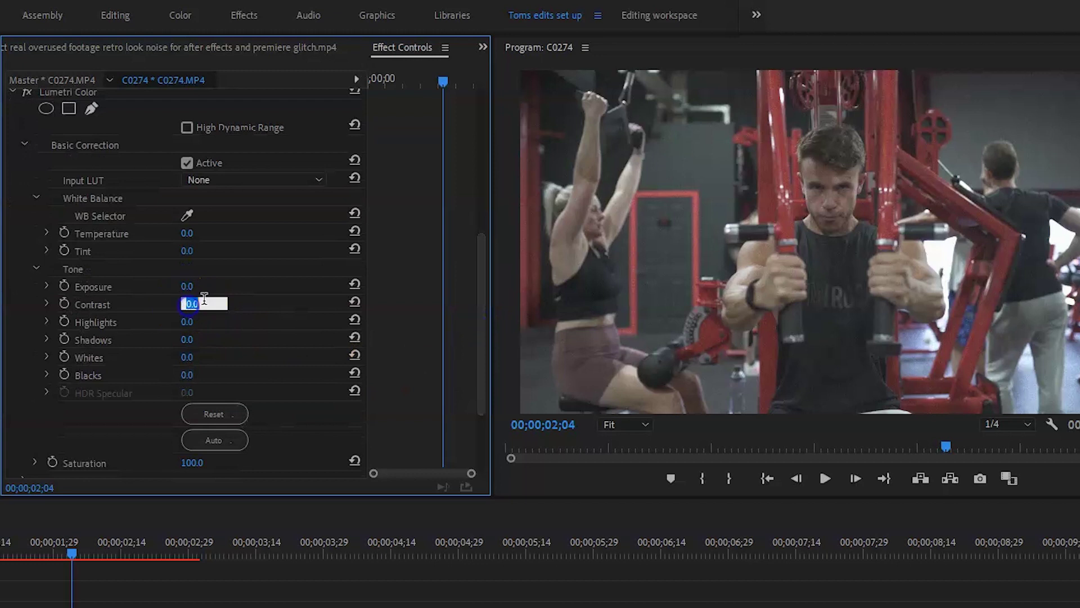
{"action": "type", "text": "15"}
{"action": "key", "text": "Return"}
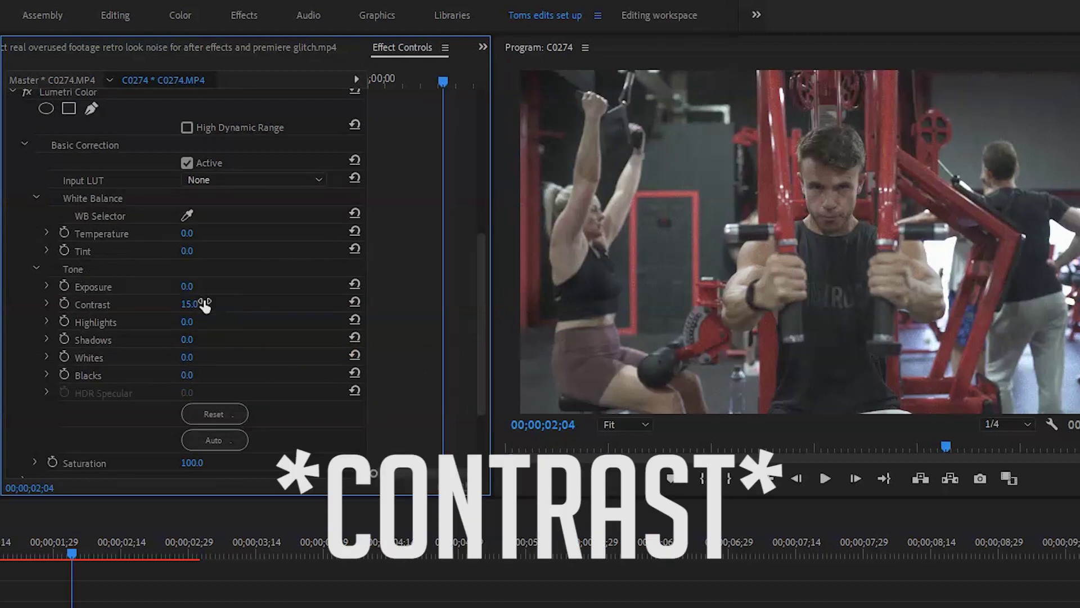
Step: Set Lumetri Shadows to 5, Whites to 5 and Blacks to -3
{"action": "left_click", "coordinate": [191, 340]}
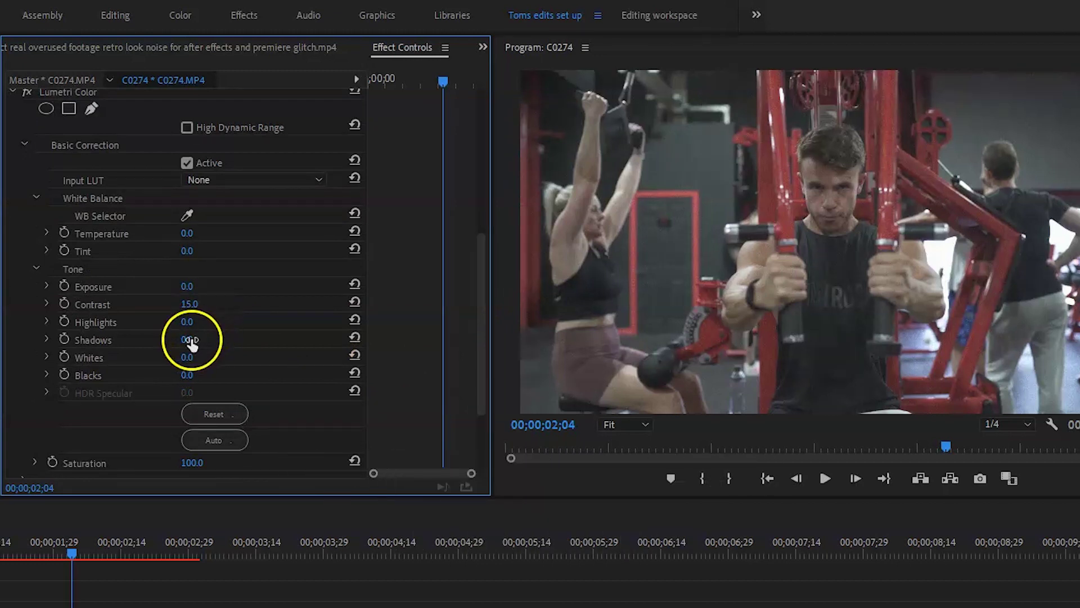
{"action": "type", "text": "5"}
{"action": "key", "text": "Return"}
{"action": "left_click", "coordinate": [196, 356]}
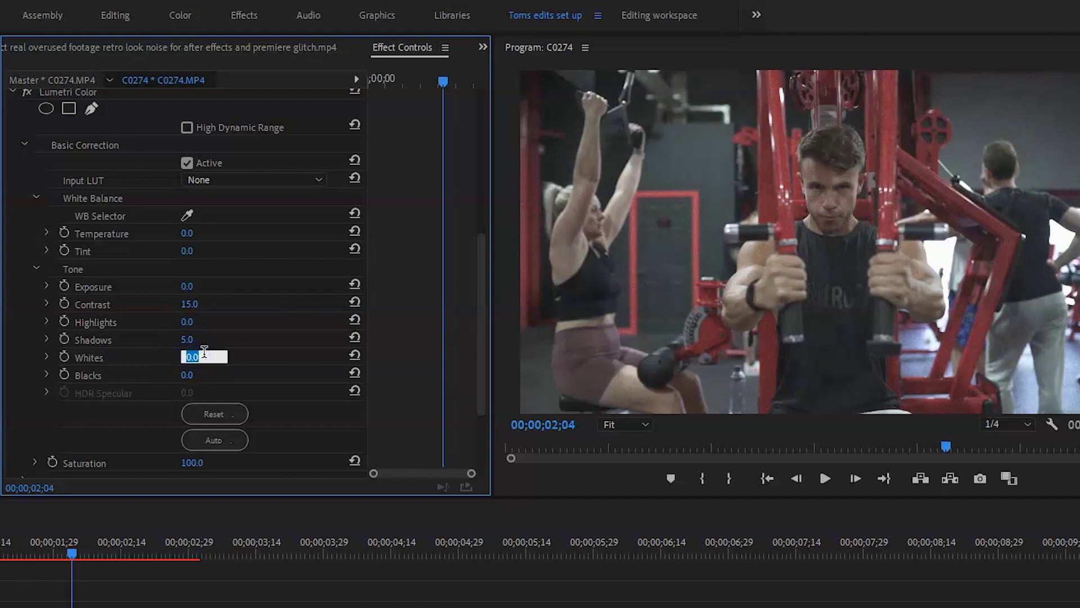
{"action": "type", "text": "5"}
{"action": "key", "text": "Return"}
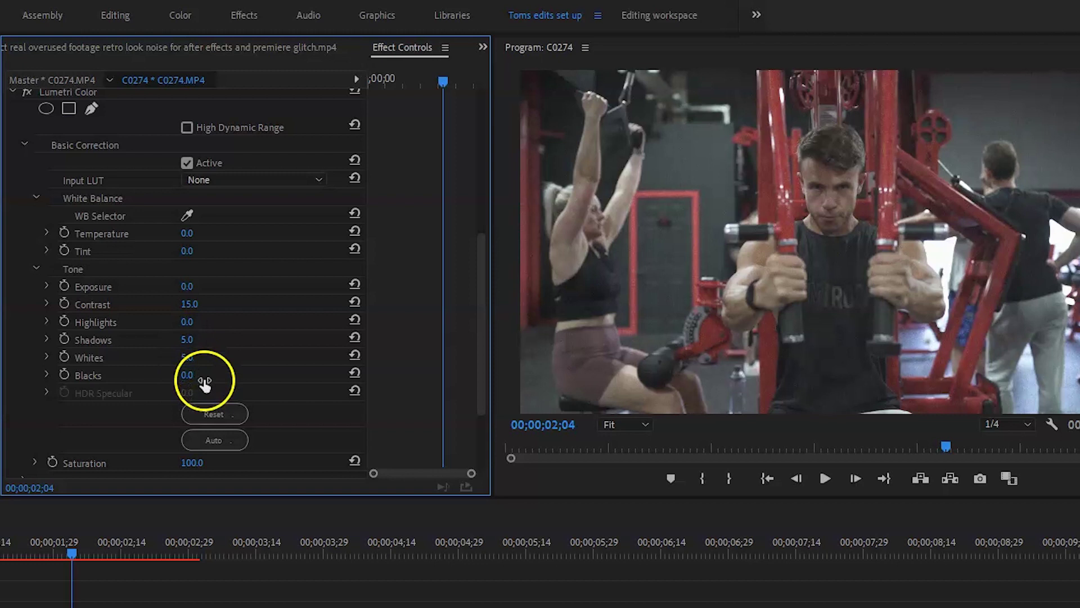
{"action": "left_click", "coordinate": [194, 372]}
{"action": "type", "text": "-3"}
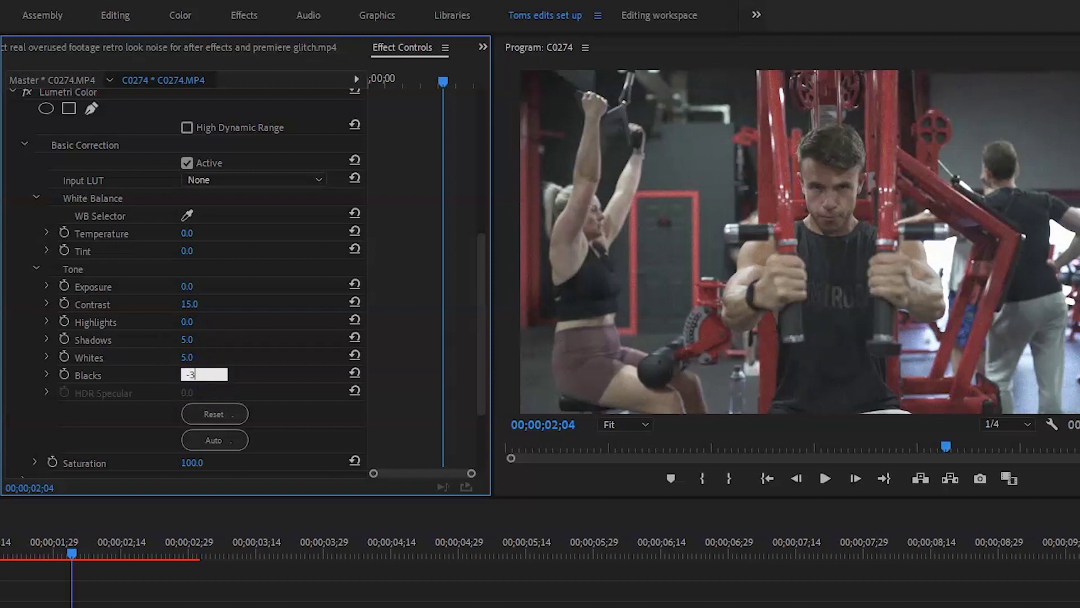
{"action": "key", "text": "Return"}
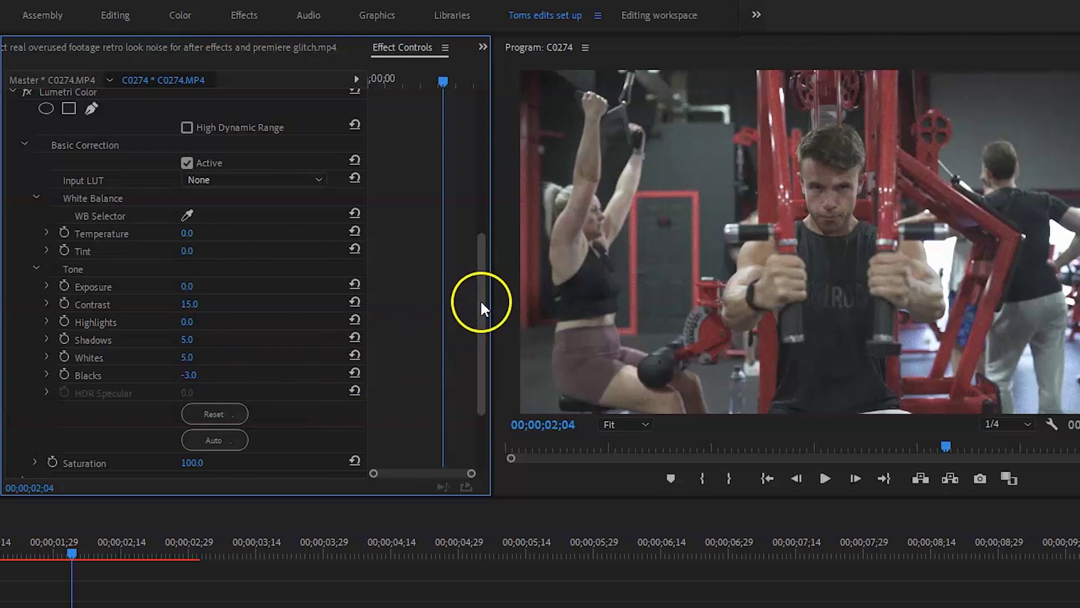
Step: In Lumetri's Creative adjustments, set Faded Film to 18 and Sharpen to 15
{"action": "left_click_drag", "start_coordinate": [481, 300], "coordinate": [483, 380]}
{"action": "left_click", "coordinate": [22, 361]}
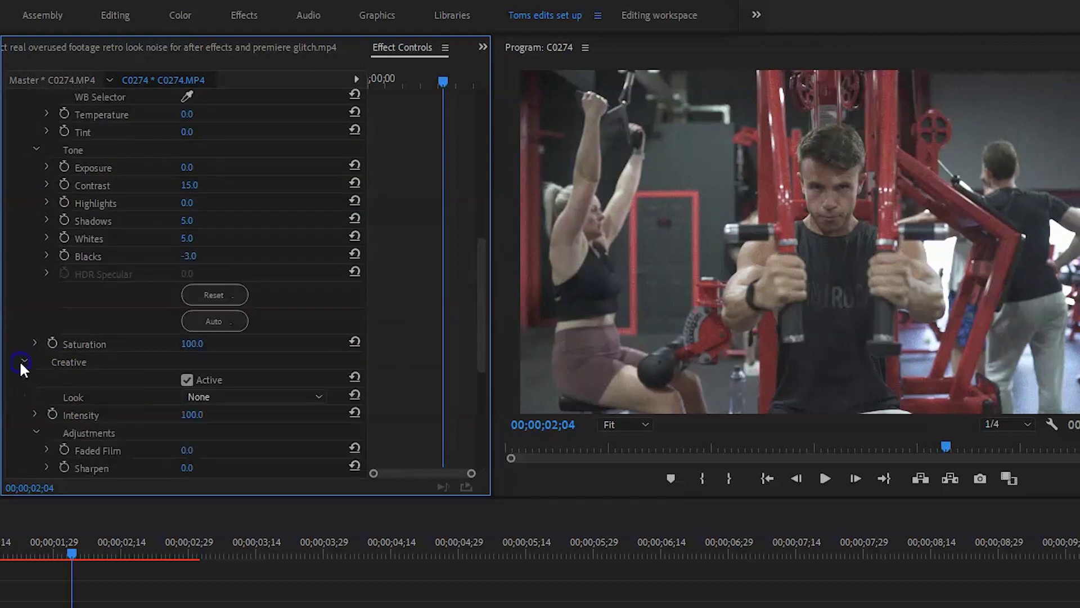
{"action": "scroll", "coordinate": [468, 349], "scroll_direction": "down", "scroll_amount": 3}
{"action": "left_click", "coordinate": [205, 320]}
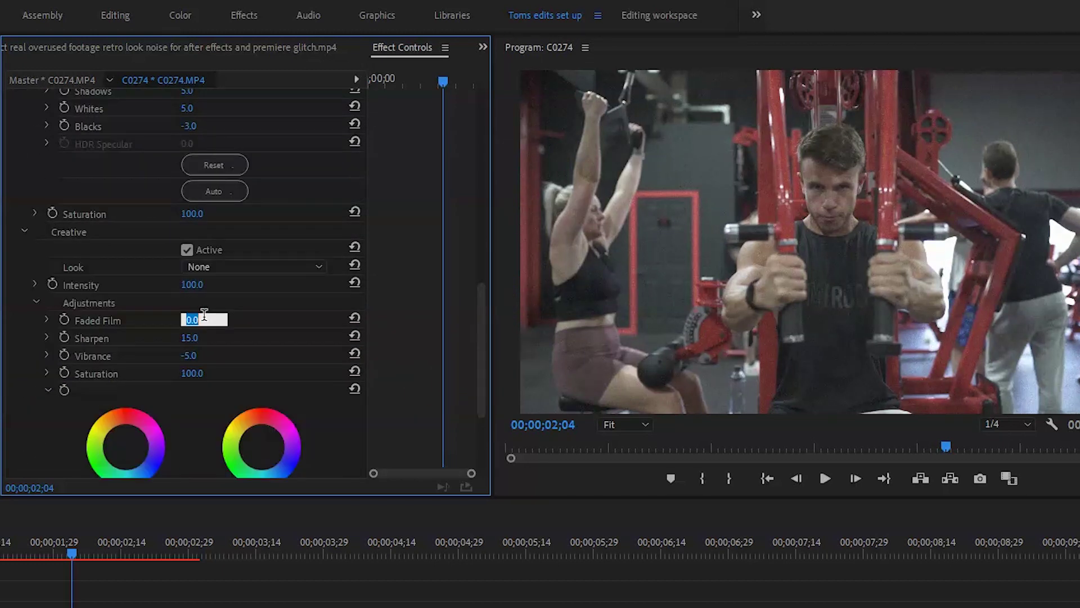
{"action": "type", "text": "18"}
{"action": "key", "text": "Return"}
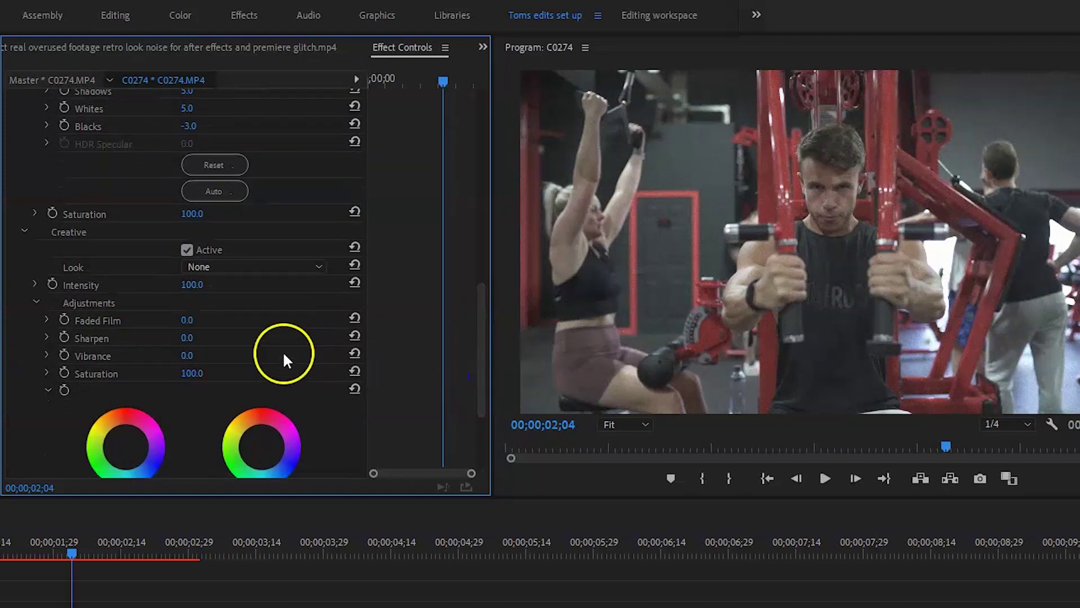
{"action": "left_click", "coordinate": [187, 337]}
{"action": "type", "text": "15"}
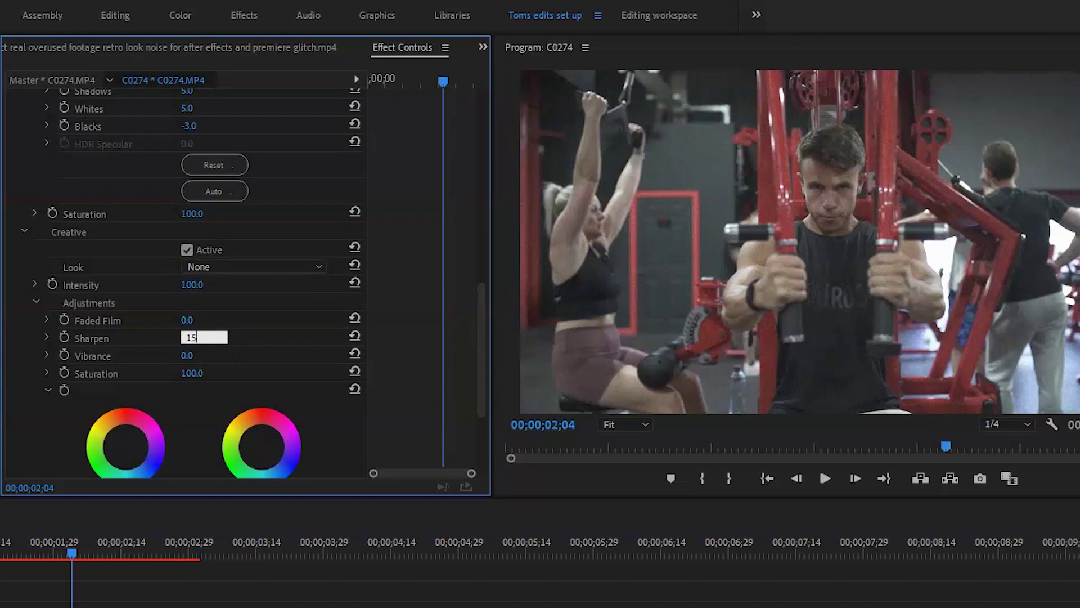
{"action": "key", "text": "Return"}
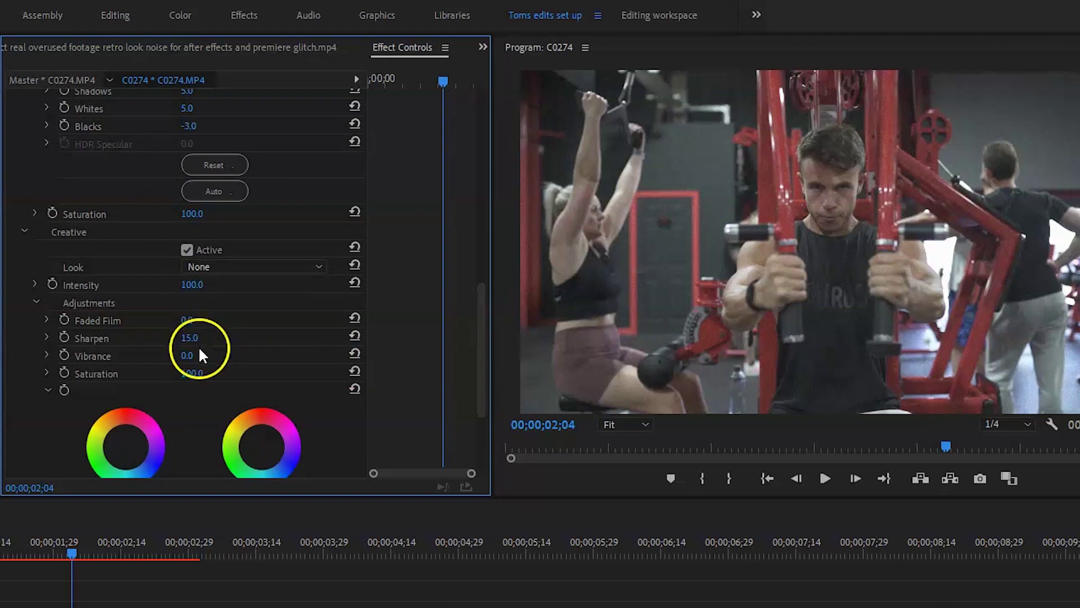
Step: Set the Creative Vibrance to -5 and Saturation to 90
{"action": "left_click", "coordinate": [190, 356]}
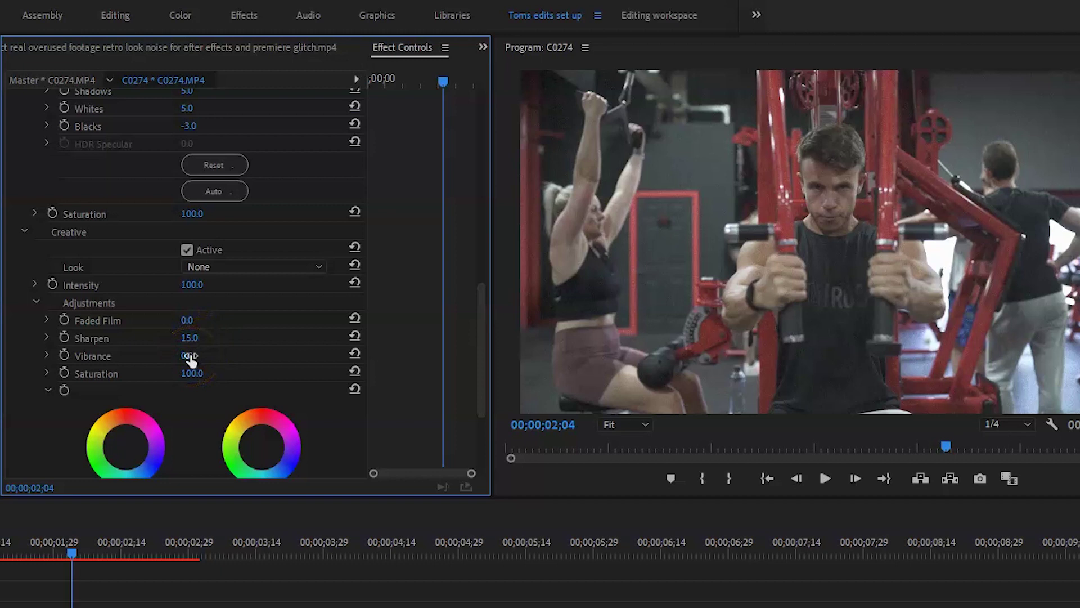
{"action": "left_click", "coordinate": [190, 357]}
{"action": "type", "text": "-5"}
{"action": "key", "text": "Return"}
{"action": "left_click", "coordinate": [204, 369]}
{"action": "type", "text": "90"}
{"action": "key", "text": "Return"}
Step: Expand Lumetri Curves and adjust the shadow and highlight ends of the RGB curve
{"action": "scroll", "coordinate": [398, 444], "scroll_direction": "down", "scroll_amount": 5}
{"action": "left_click", "coordinate": [24, 289]}
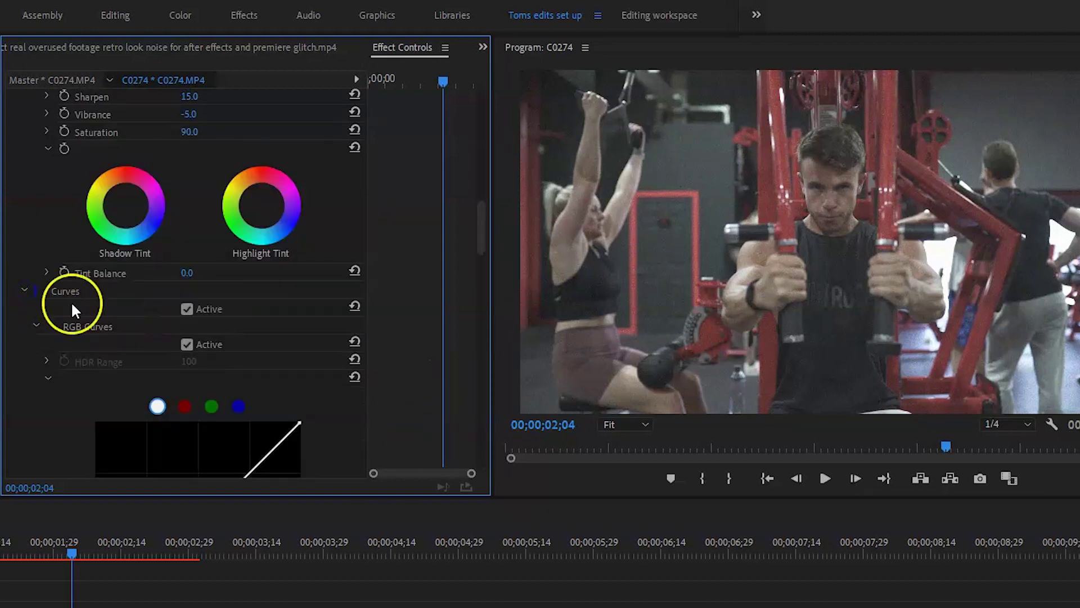
{"action": "left_click_drag", "start_coordinate": [484, 242], "coordinate": [479, 268]}
{"action": "left_click", "coordinate": [97, 446]}
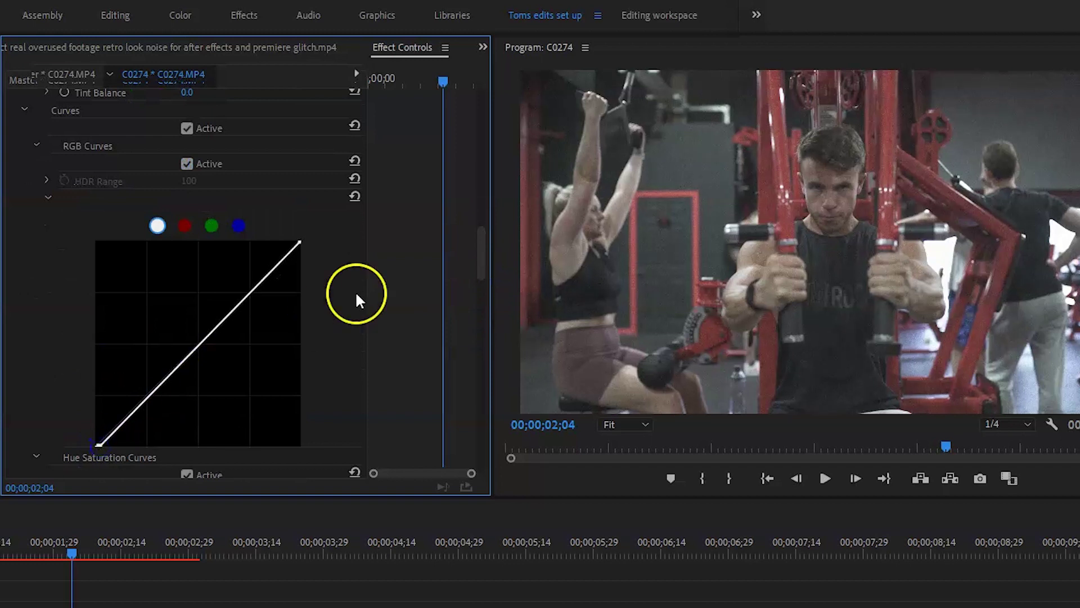
{"action": "left_click", "coordinate": [298, 244]}
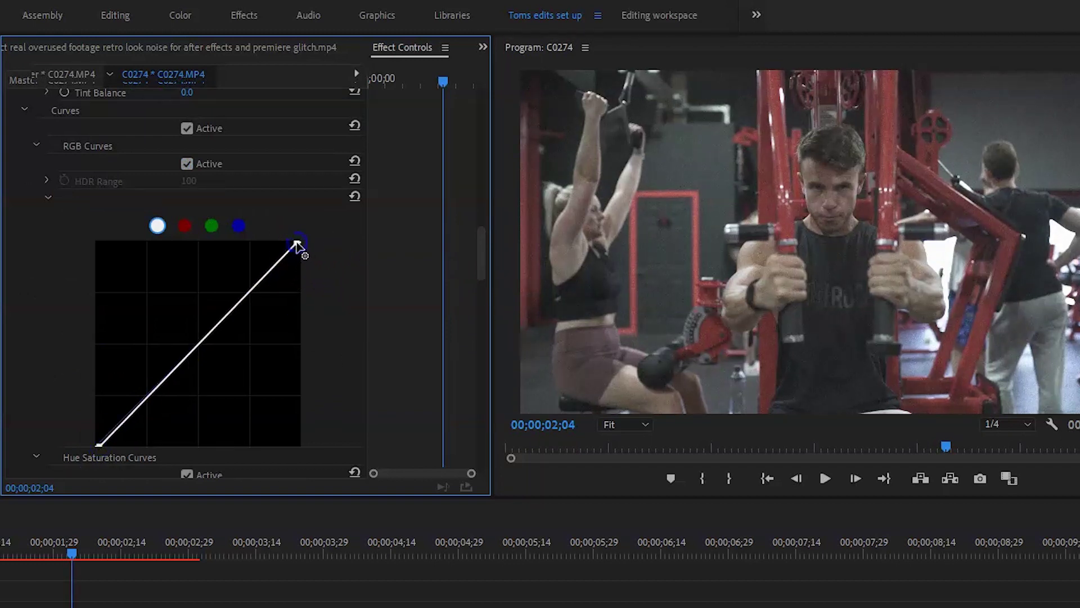
Step: Set the Lumetri Vignette Amount to -0.5
{"action": "scroll", "coordinate": [458, 445], "scroll_direction": "down", "scroll_amount": 10}
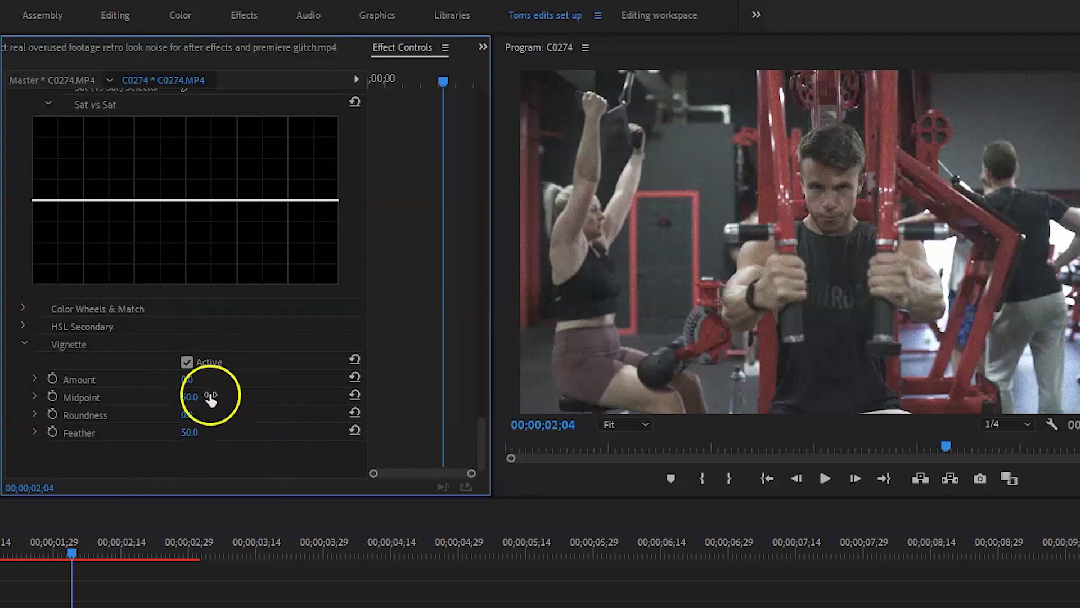
{"action": "left_click", "coordinate": [187, 380]}
{"action": "type", "text": "-0.5"}
{"action": "key", "text": "Return"}
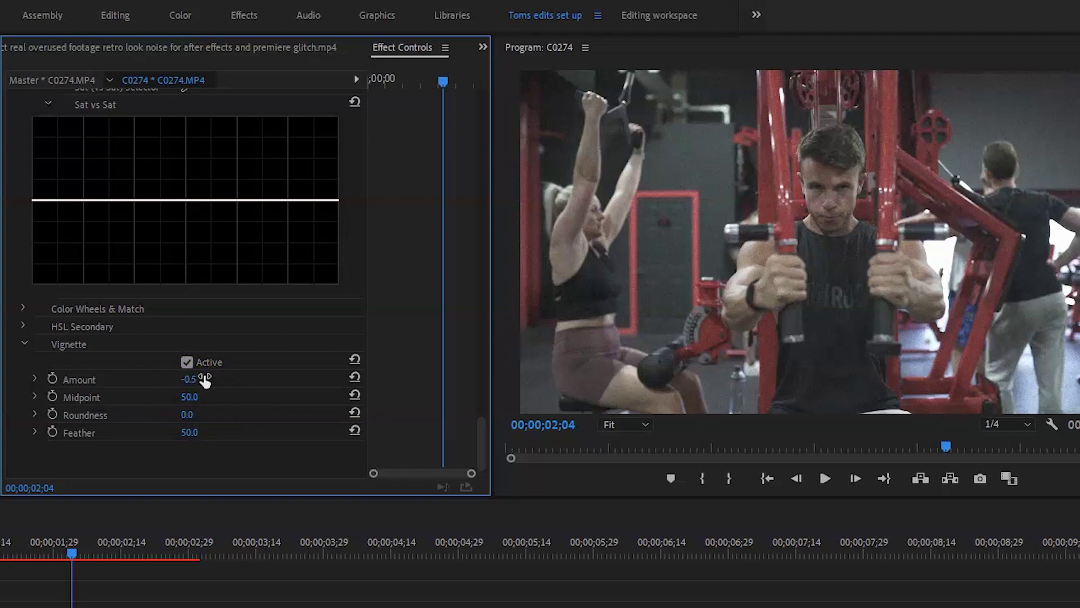
{"action": "left_click_drag", "start_coordinate": [195, 427], "coordinate": [195, 436]}
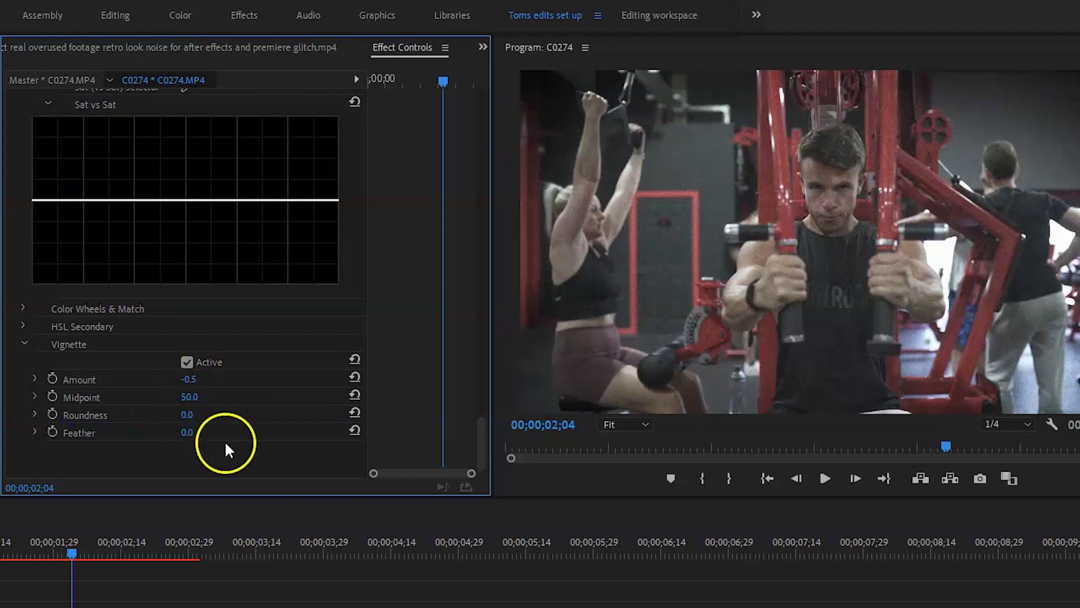
{"action": "type", "text": "0"}
{"action": "key", "text": "Return"}
Step: Raise the vignette Roundness to 82 and Feather to 80
{"action": "left_click", "coordinate": [188, 415]}
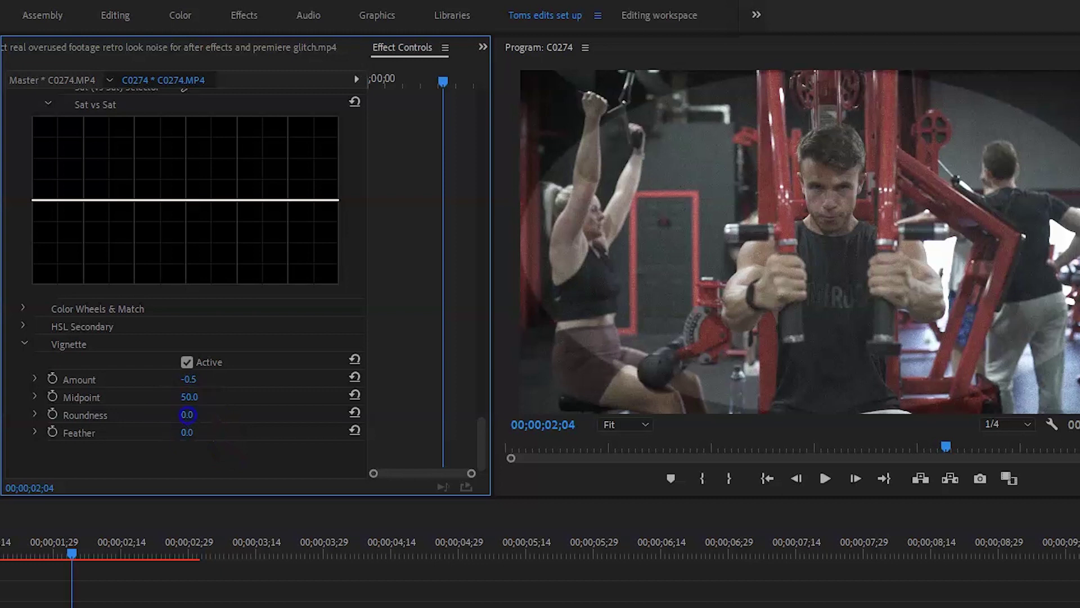
{"action": "left_click_drag", "start_coordinate": [216, 415], "coordinate": [261, 414]}
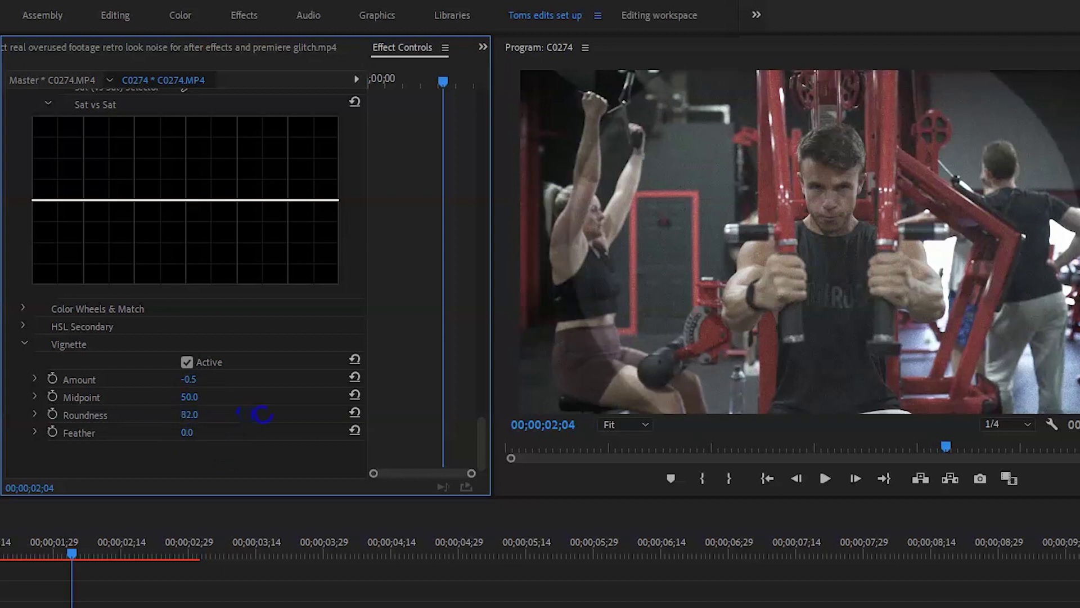
{"action": "left_click", "coordinate": [189, 431]}
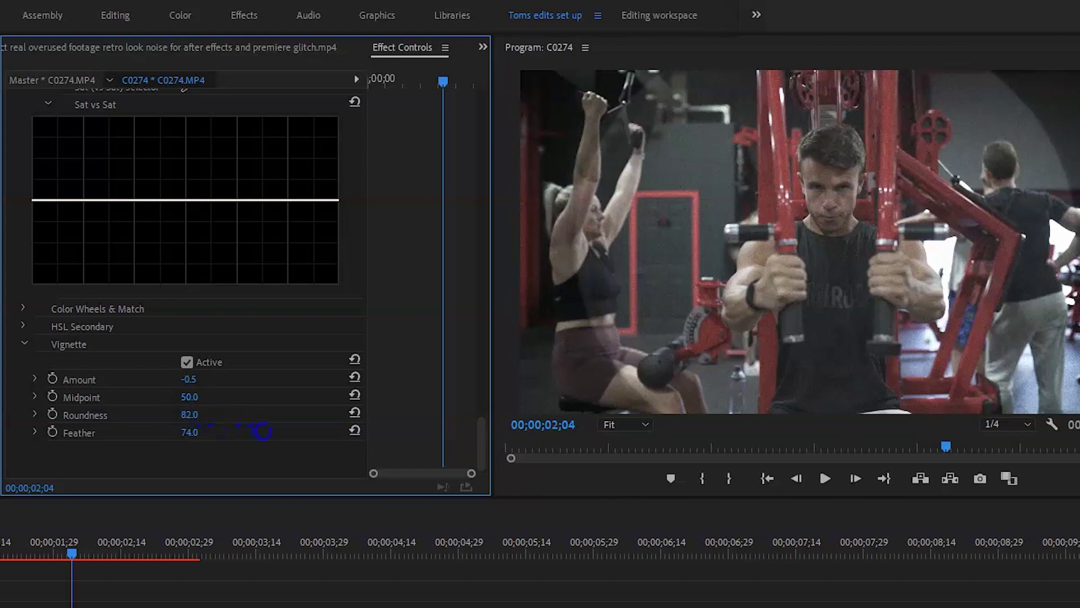
{"action": "left_click_drag", "start_coordinate": [191, 432], "coordinate": [205, 434]}
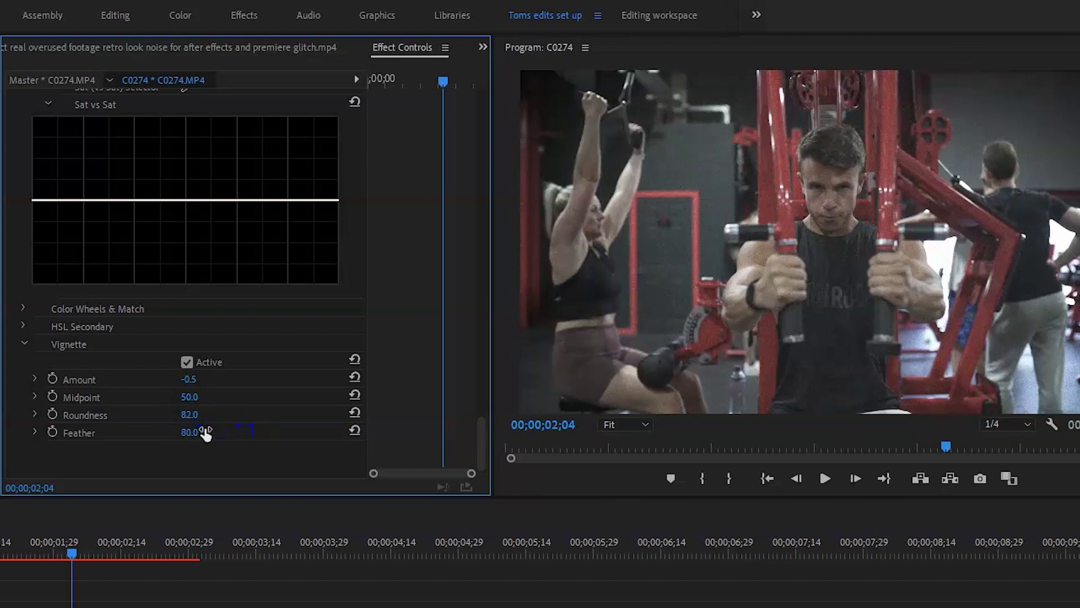
{"action": "left_click", "coordinate": [480, 288]}
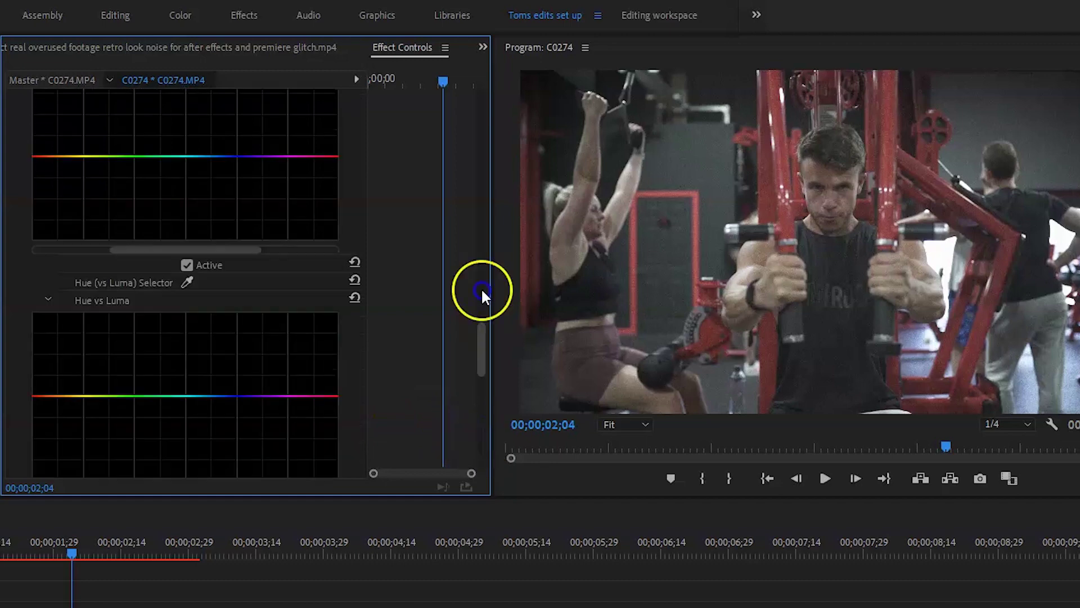
{"action": "scroll", "coordinate": [90, 255], "scroll_direction": "up", "scroll_amount": 10}
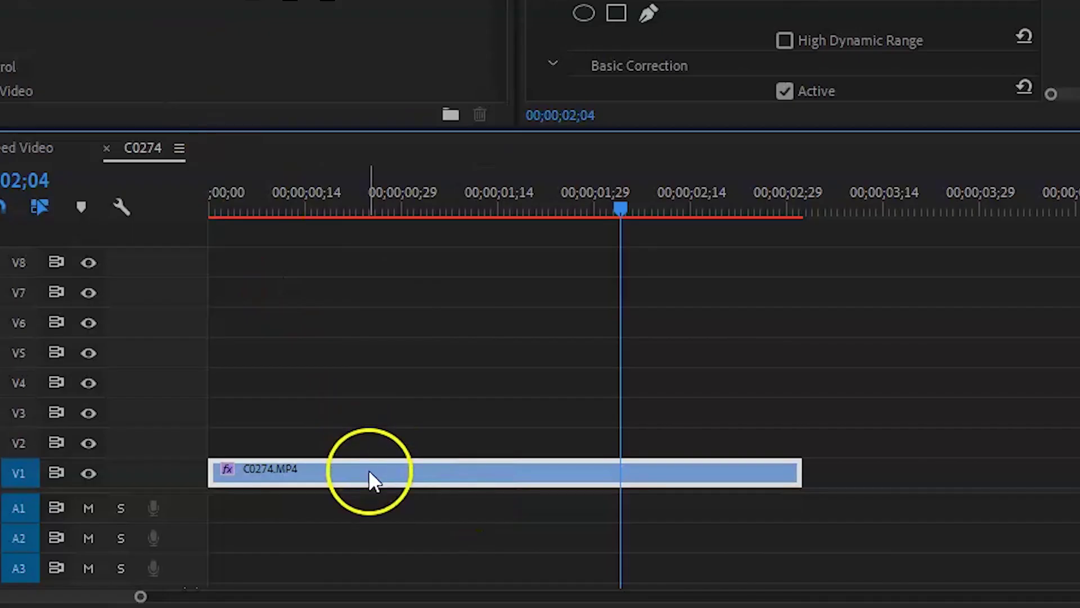
Step: Duplicate the gym clip onto the tracks above and give this copy 50% opacity
{"action": "left_click_drag", "start_coordinate": [369, 477], "coordinate": [374, 387]}
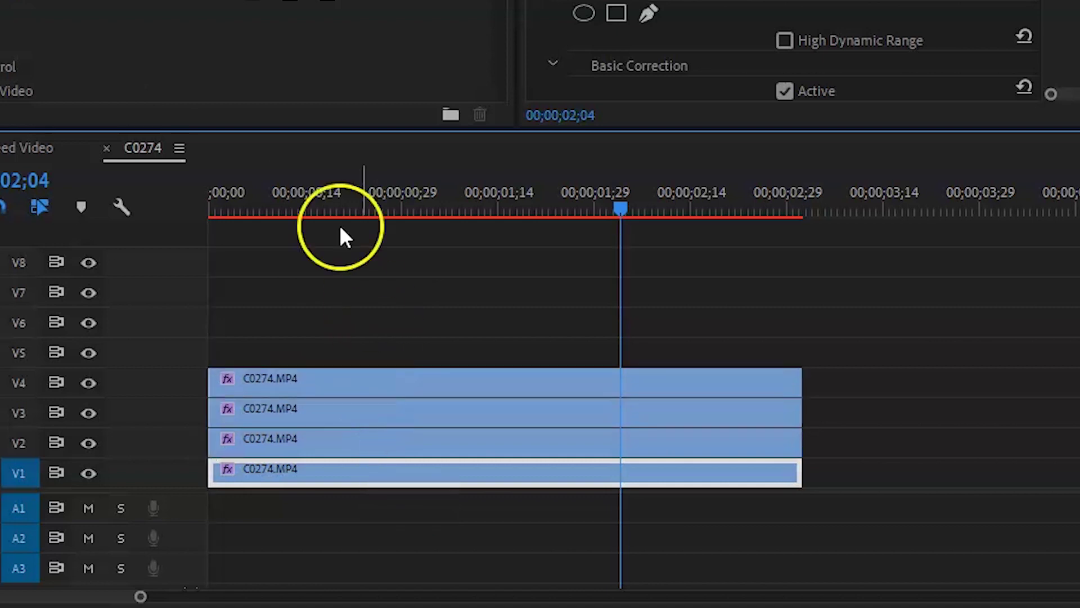
{"action": "left_click", "coordinate": [333, 210]}
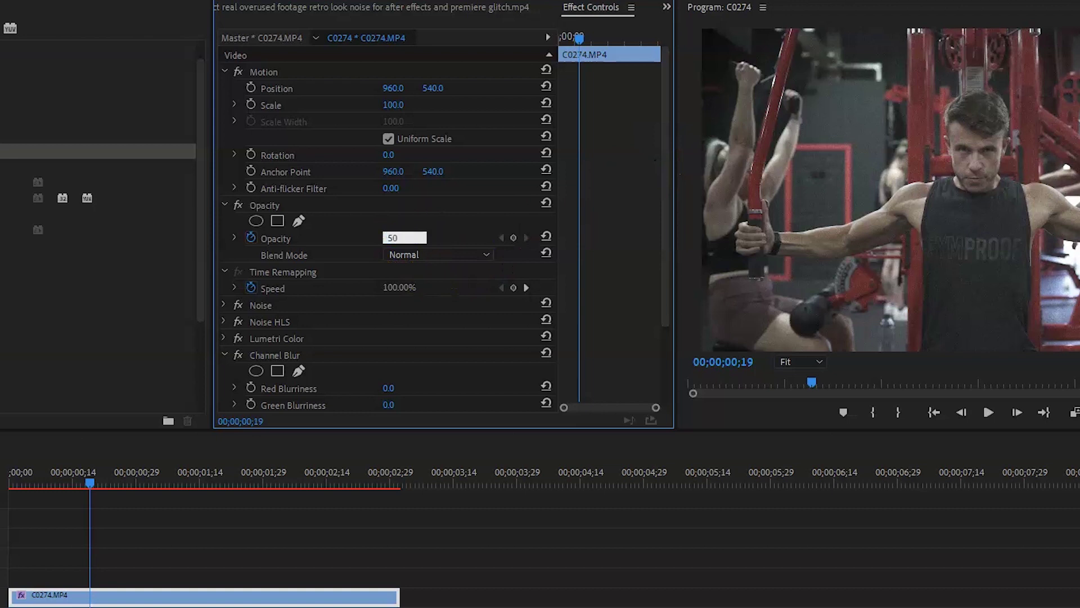
{"action": "key", "text": "Return"}
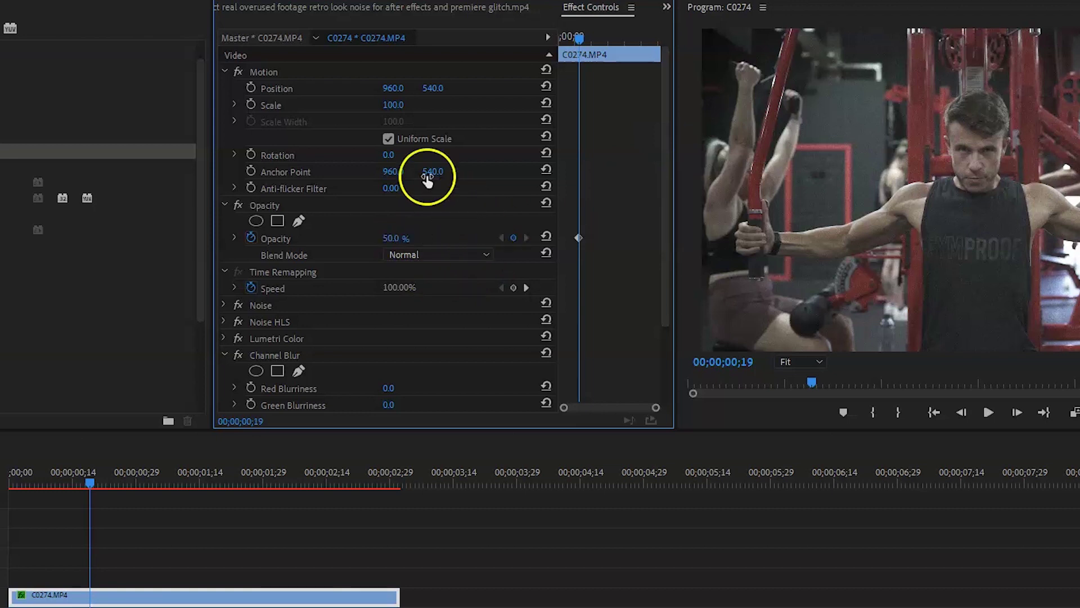
Step: Scale the copy to about 101 and add Channel Blur with Red Blurriness 25
{"action": "left_click", "coordinate": [404, 101]}
{"action": "type", "text": "101"}
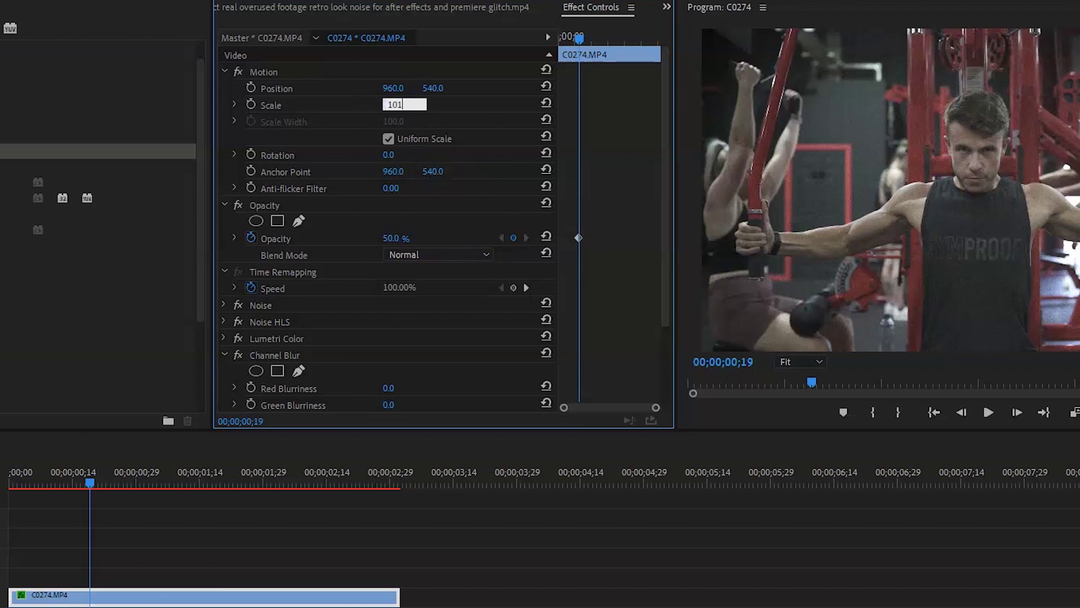
{"action": "key", "text": "Return"}
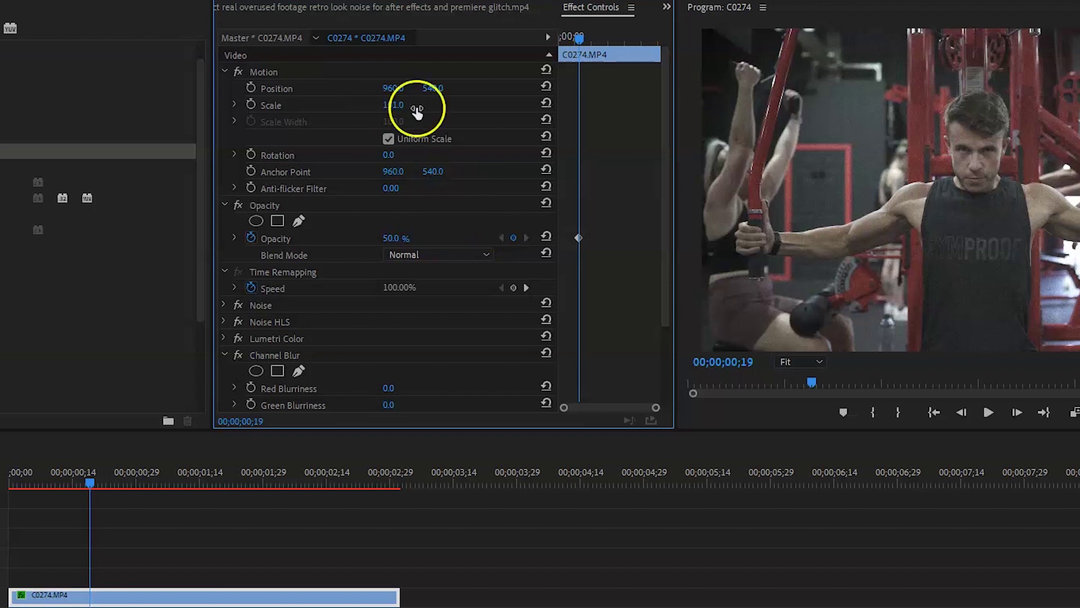
{"action": "left_click_drag", "start_coordinate": [662, 193], "coordinate": [639, 288]}
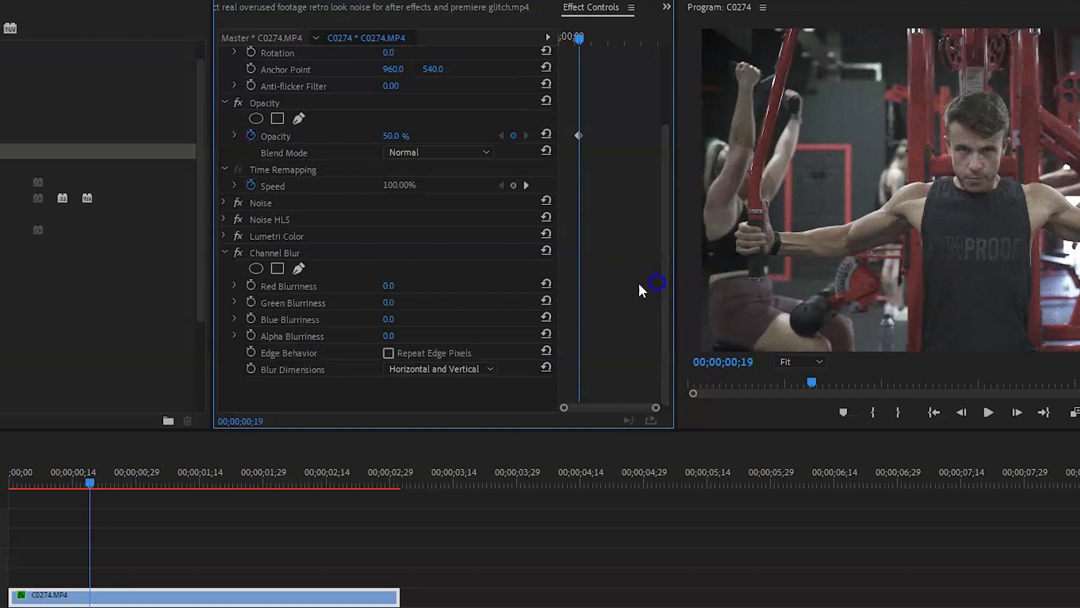
{"action": "left_click", "coordinate": [391, 285]}
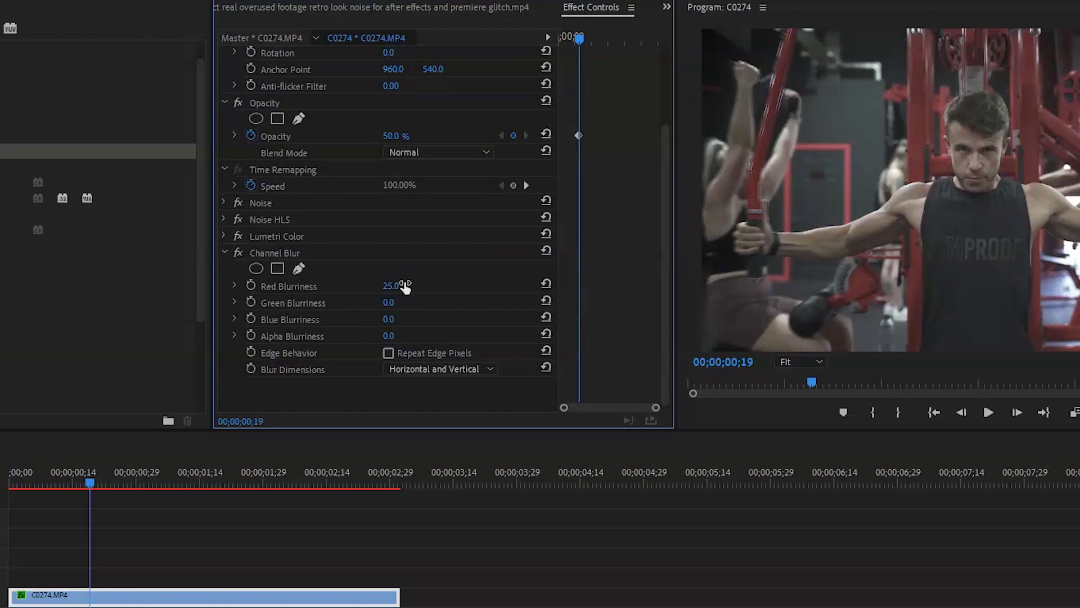
Step: Give the V3 copy Scale 99 and a Channel Blur with Blue Blurriness 25
{"action": "left_click", "coordinate": [206, 607]}
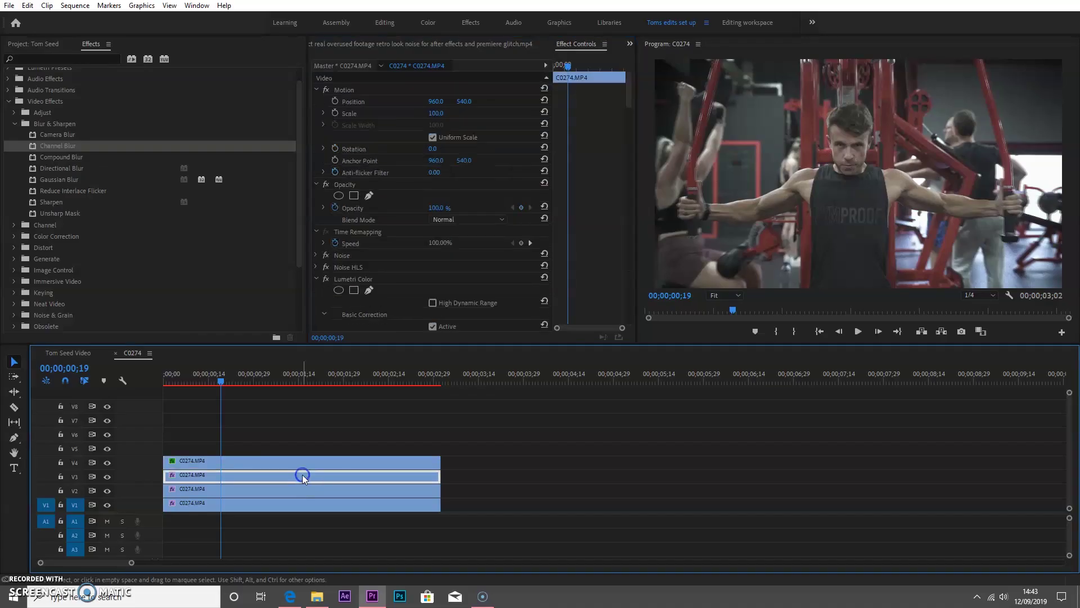
{"action": "left_click", "coordinate": [436, 112]}
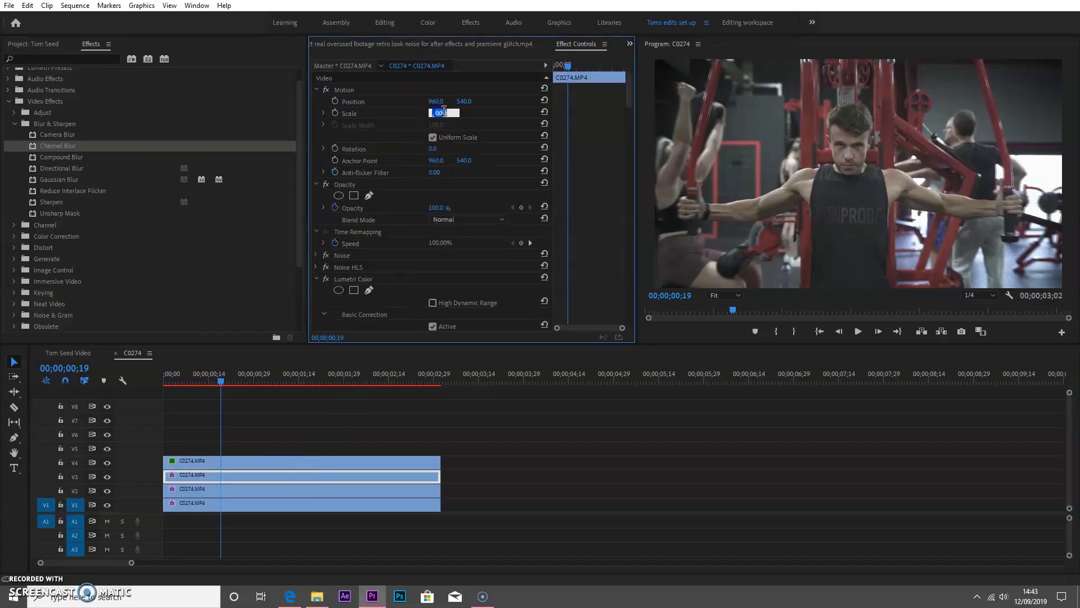
{"action": "type", "text": "99"}
{"action": "left_click", "coordinate": [444, 207]}
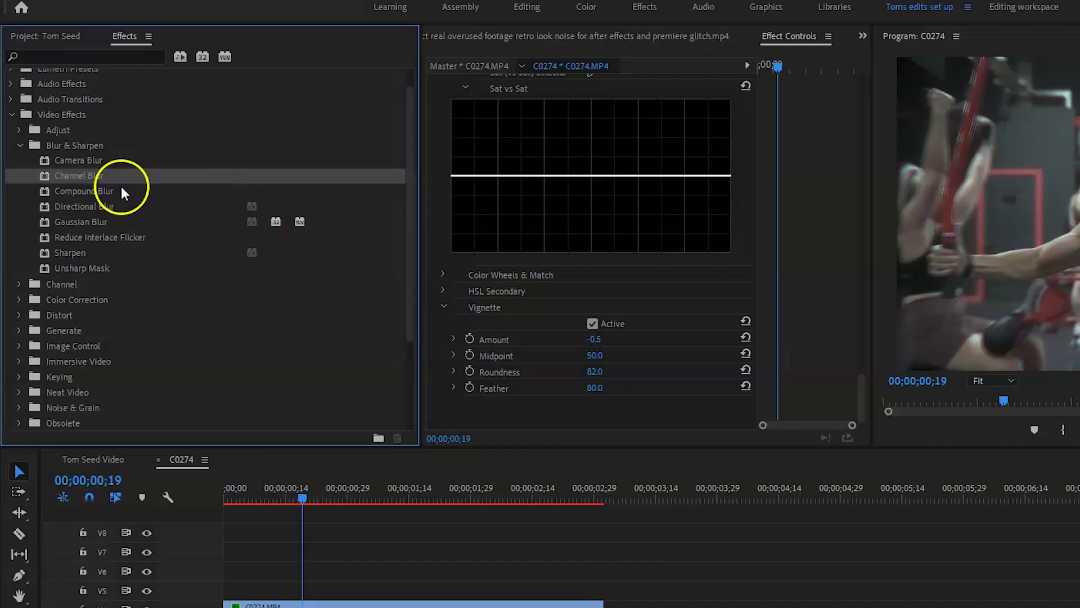
{"action": "left_click_drag", "start_coordinate": [120, 183], "coordinate": [646, 357]}
{"action": "left_click_drag", "start_coordinate": [858, 377], "coordinate": [858, 395]}
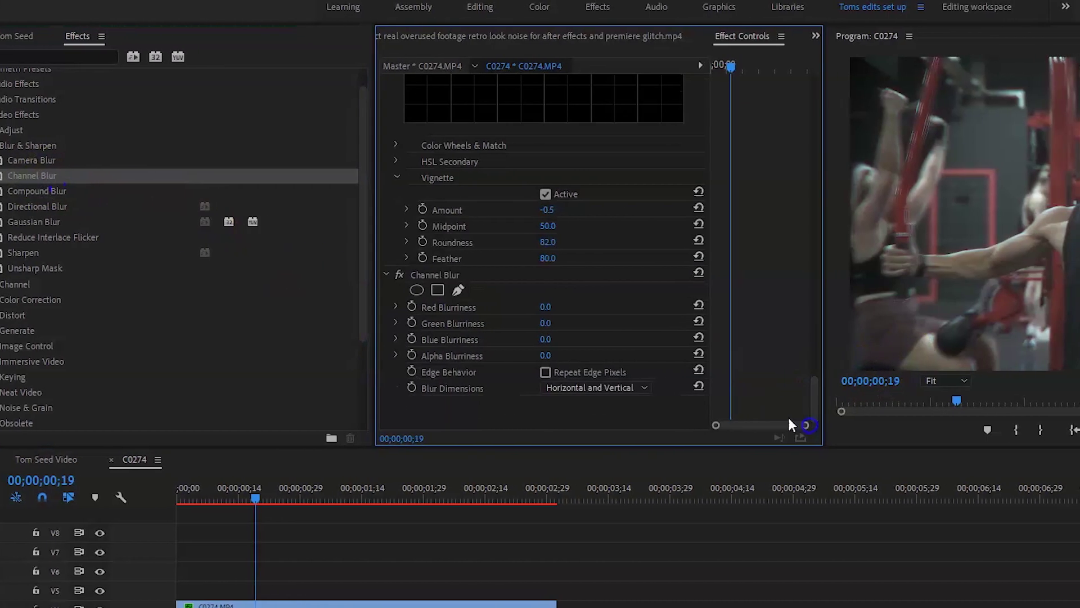
{"action": "left_click", "coordinate": [365, 340]}
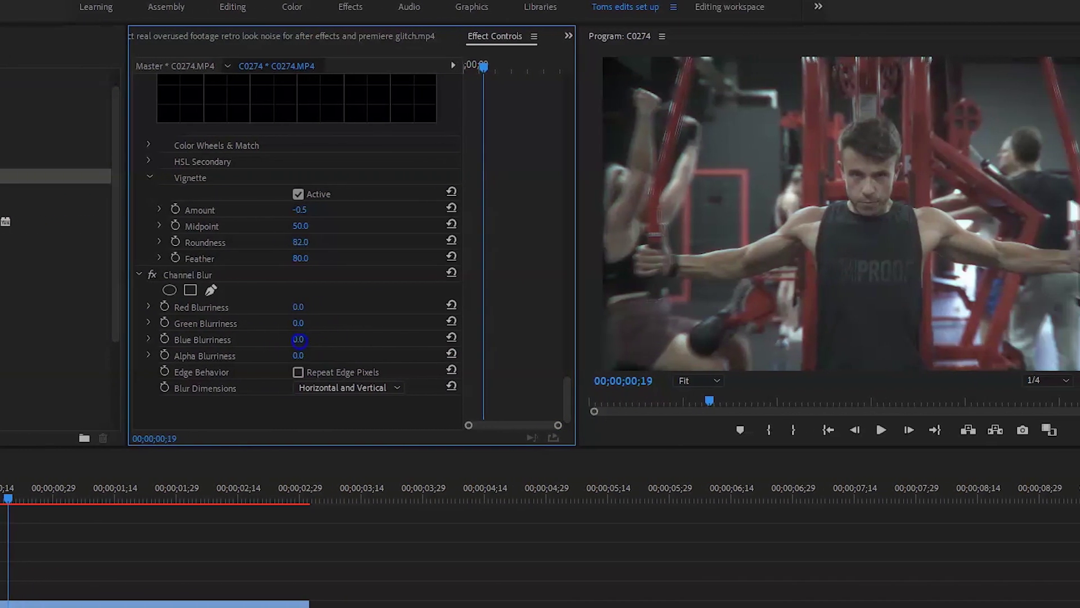
{"action": "type", "text": "25"}
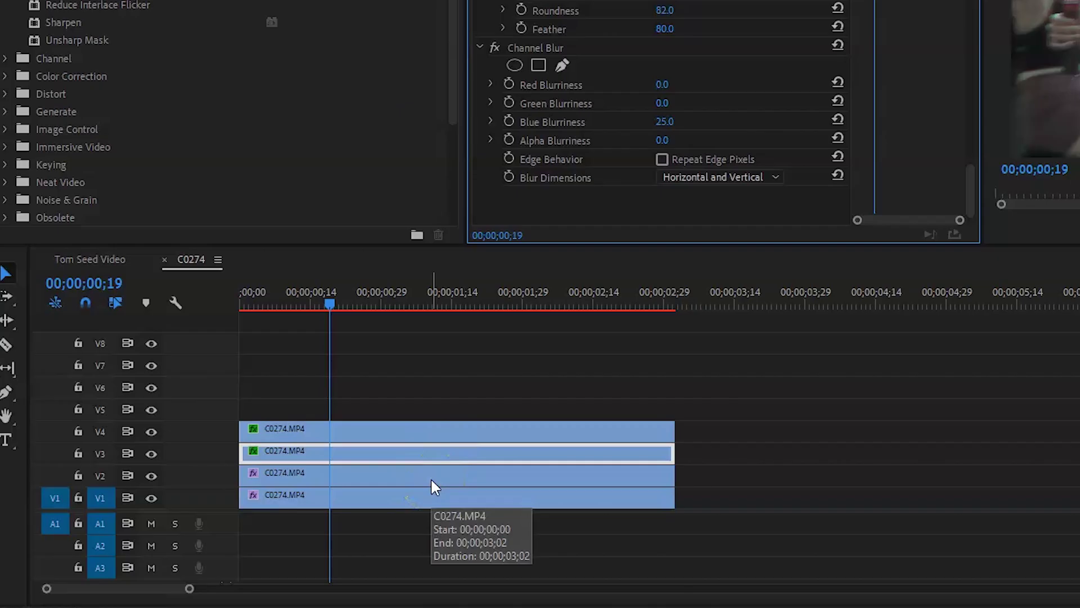
Step: Give the V2 copy Opacity 50%, Scale 102 and Channel Blur Green Blurriness 15
{"action": "left_click", "coordinate": [431, 477]}
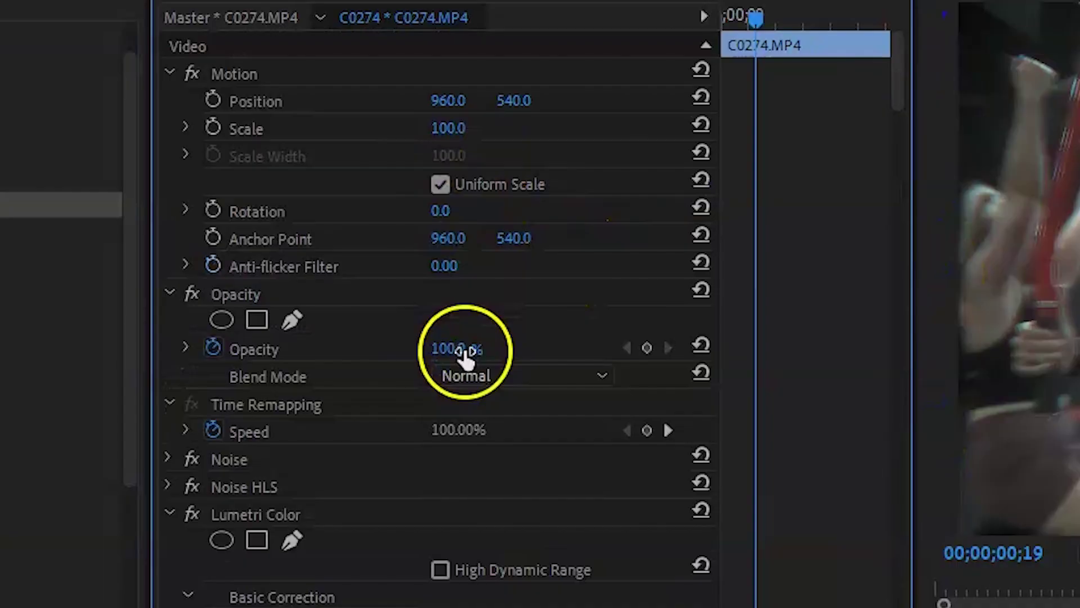
{"action": "left_click", "coordinate": [673, 31]}
{"action": "type", "text": "5"}
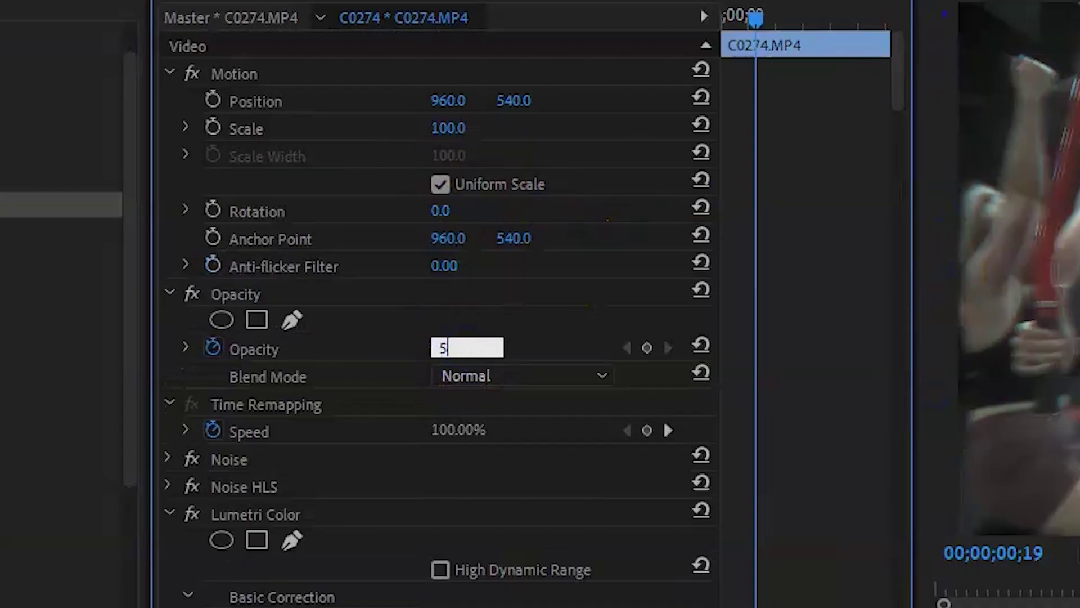
{"action": "type", "text": "0"}
{"action": "left_click", "coordinate": [466, 119]}
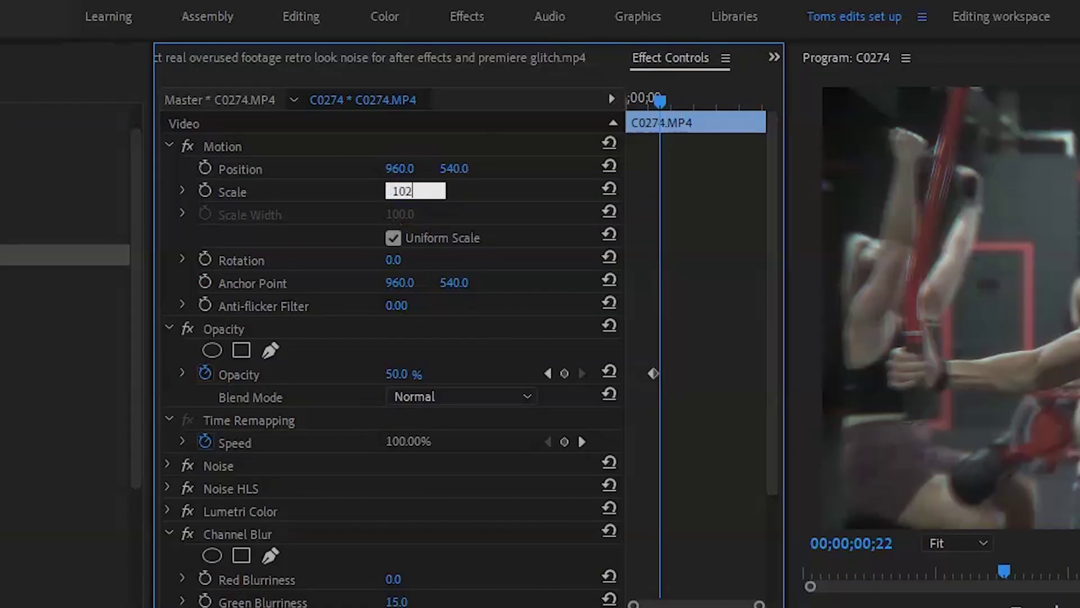
{"action": "type", "text": "102"}
{"action": "key", "text": "Return"}
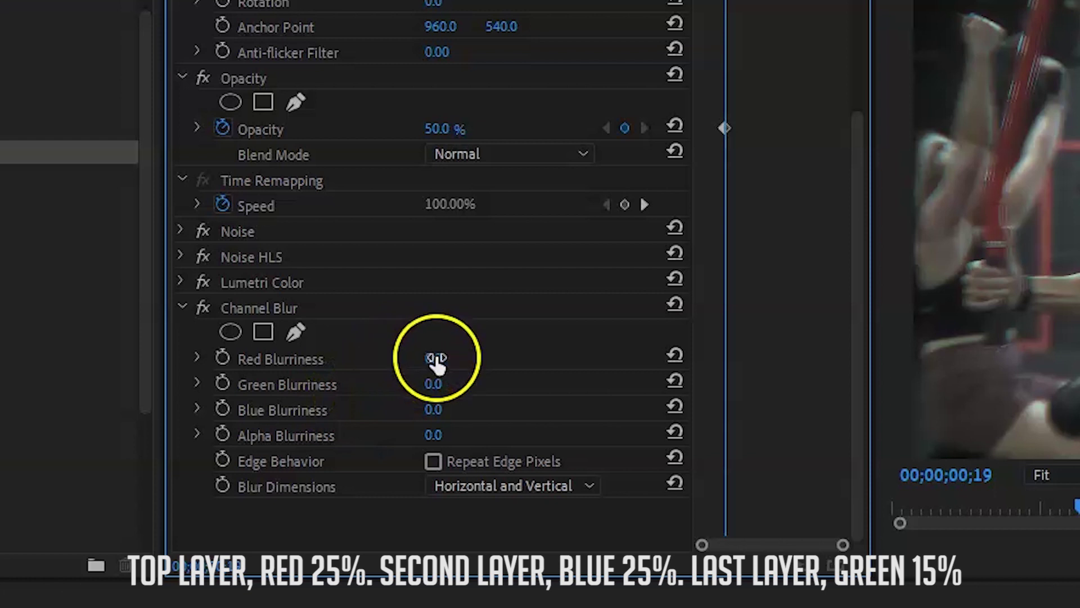
{"action": "left_click", "coordinate": [434, 384]}
{"action": "type", "text": "15"}
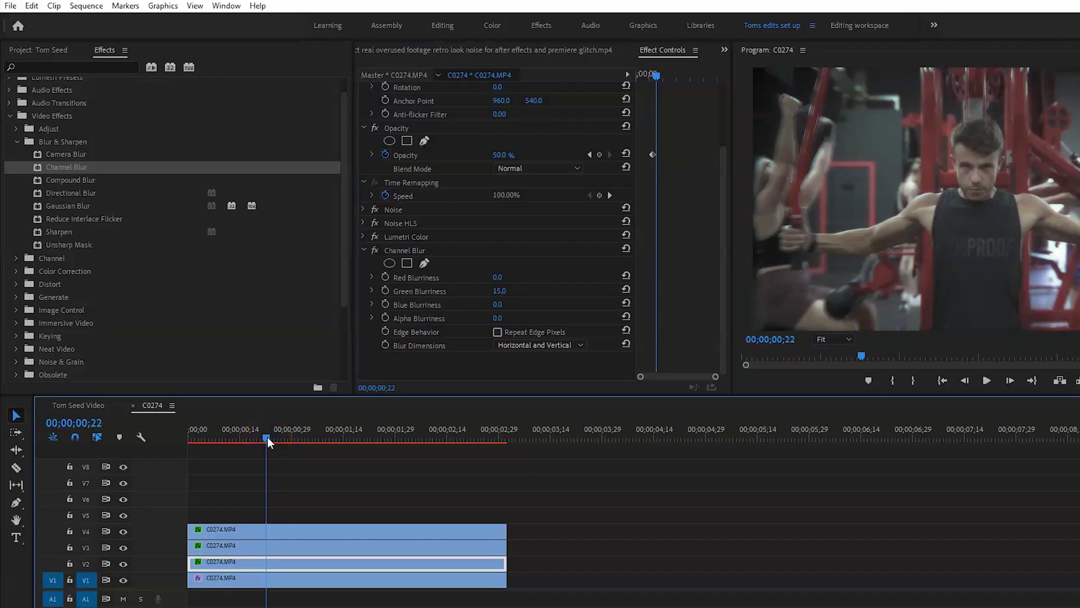
Step: Create a new legacy title and draw a black bar along the frame's left edge
{"action": "left_click", "coordinate": [11, 6]}
{"action": "mouse_move", "coordinate": [212, 23]}
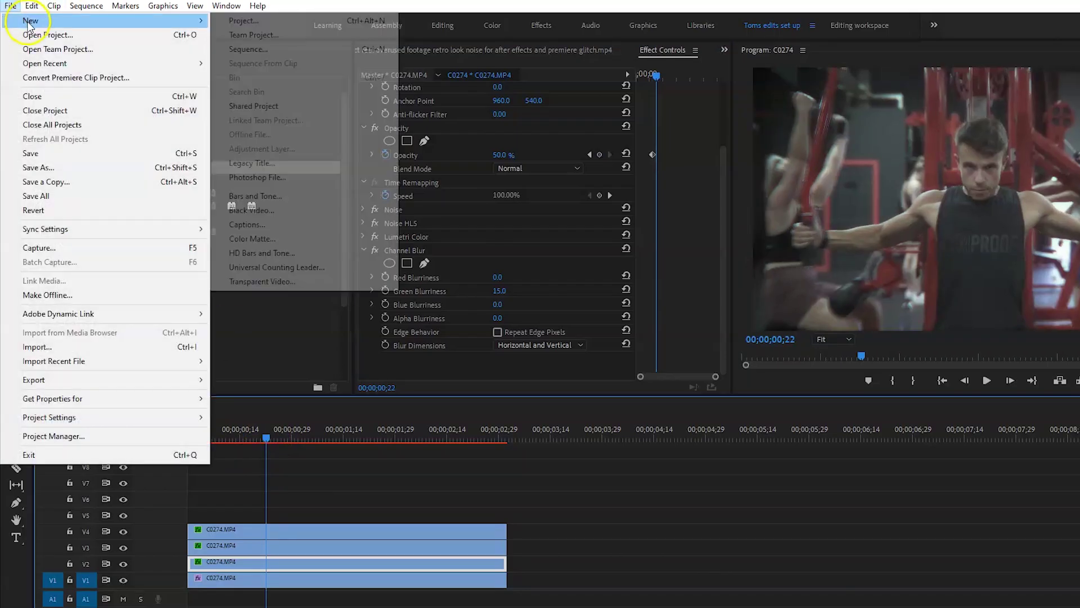
{"action": "left_click", "coordinate": [270, 164]}
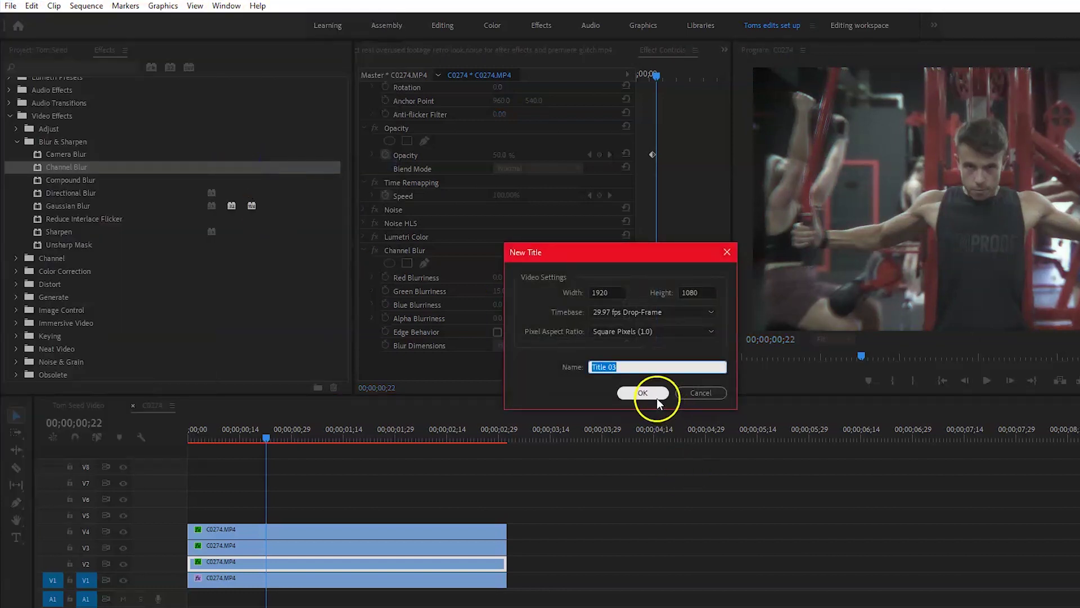
{"action": "left_click", "coordinate": [657, 398]}
{"action": "left_click", "coordinate": [37, 161]}
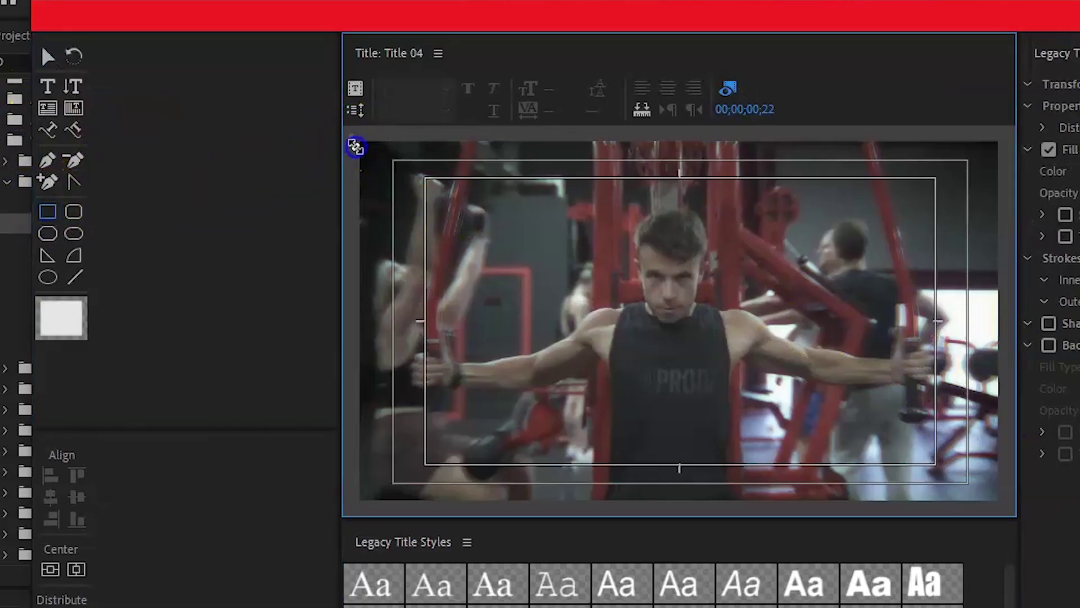
{"action": "mouse_move", "coordinate": [355, 147]}
{"action": "left_mouse_down"}
{"action": "mouse_move", "coordinate": [438, 308]}
{"action": "mouse_move", "coordinate": [439, 459]}
{"action": "mouse_move", "coordinate": [453, 512]}
{"action": "mouse_move", "coordinate": [444, 508]}
{"action": "left_mouse_up"}
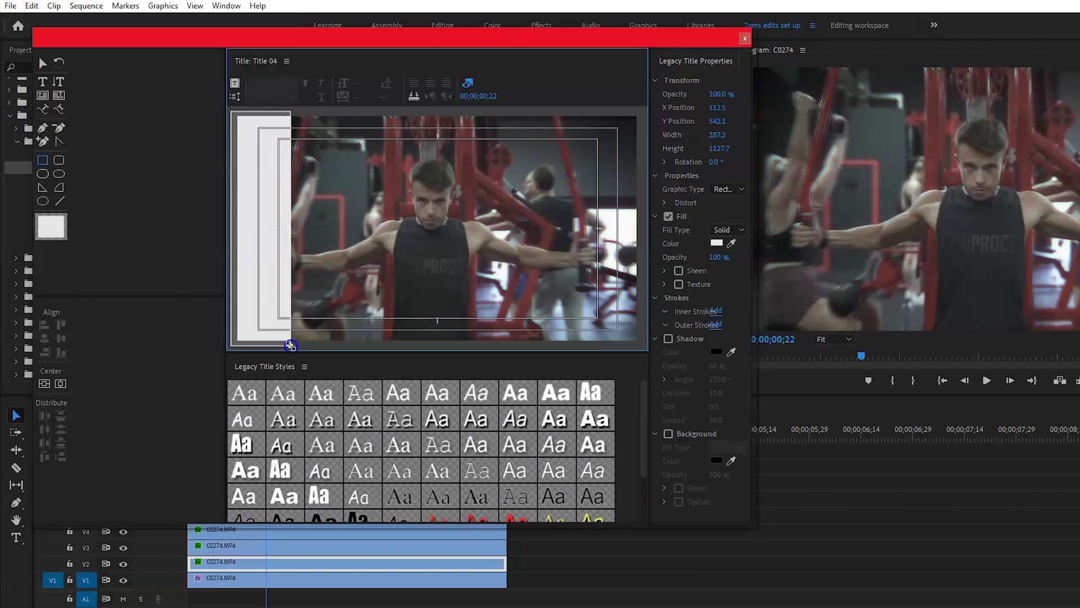
{"action": "left_click", "coordinate": [716, 243]}
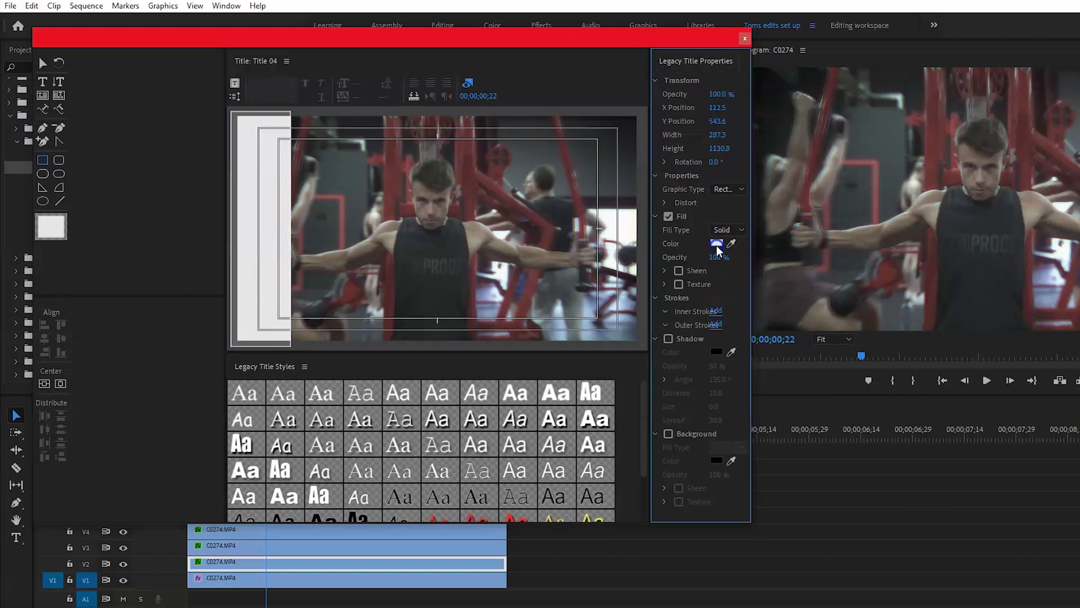
{"action": "left_click", "coordinate": [764, 265]}
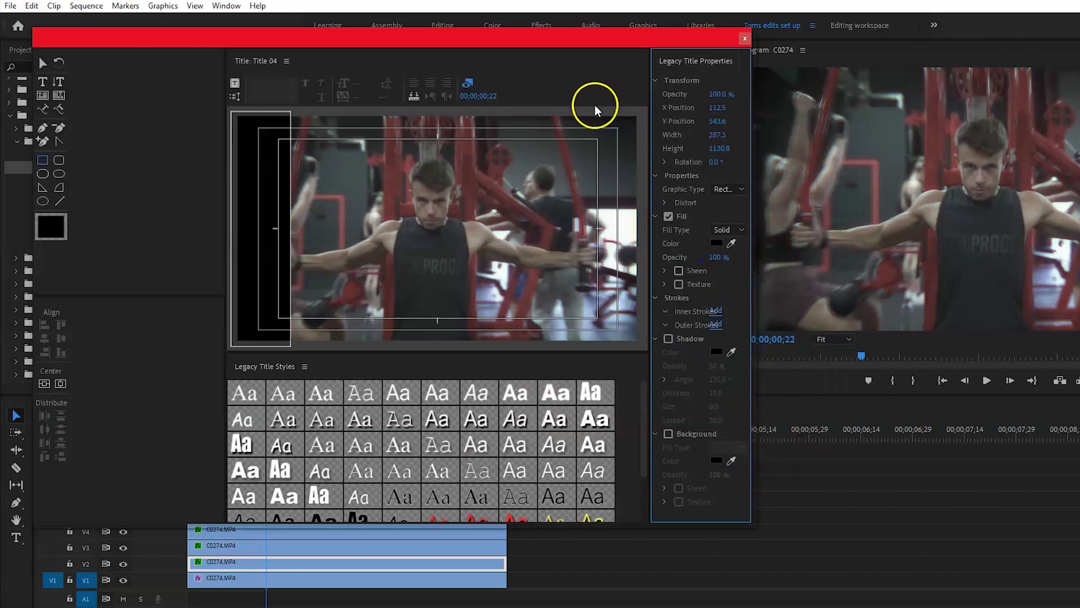
Step: Add a black right-edge bar, then place Title 04 on the top track, trimmed to the clips
{"action": "left_click_drag", "start_coordinate": [591, 113], "coordinate": [653, 350]}
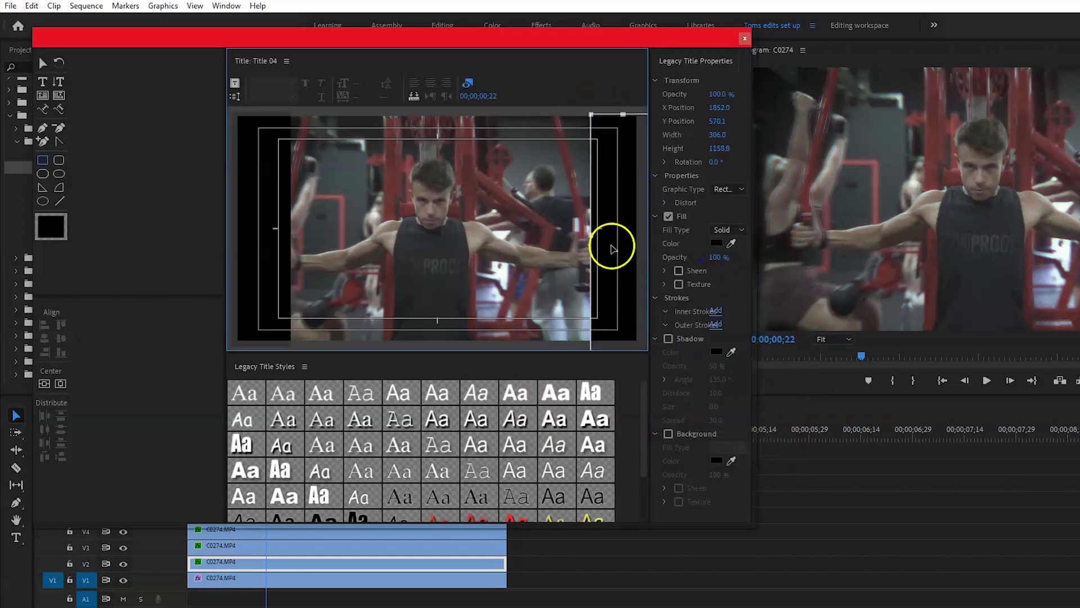
{"action": "left_click_drag", "start_coordinate": [591, 236], "coordinate": [588, 237]}
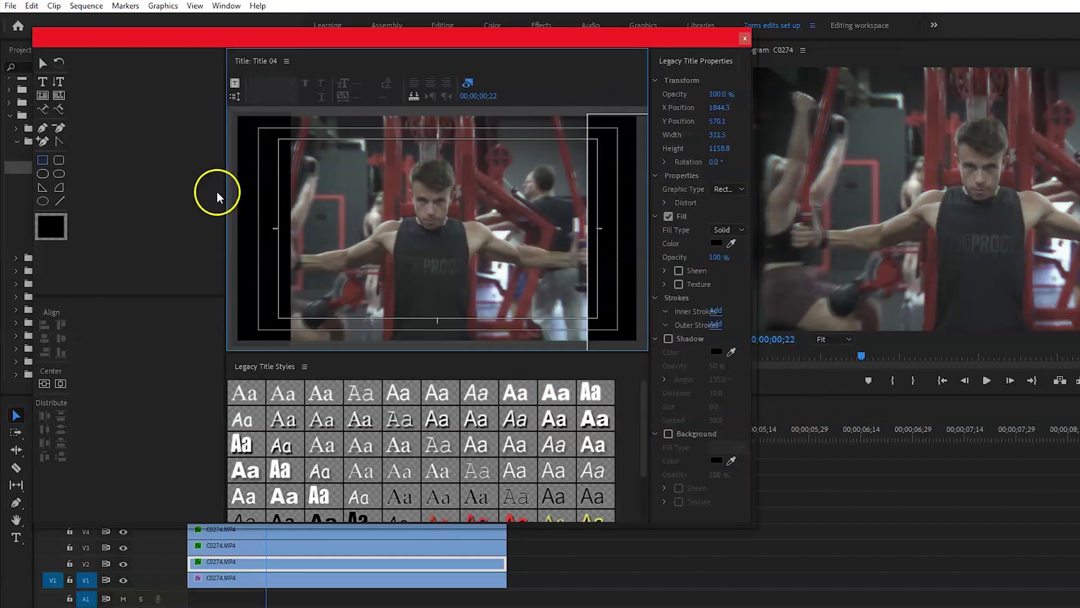
{"action": "left_click", "coordinate": [42, 63]}
{"action": "left_click", "coordinate": [241, 205]}
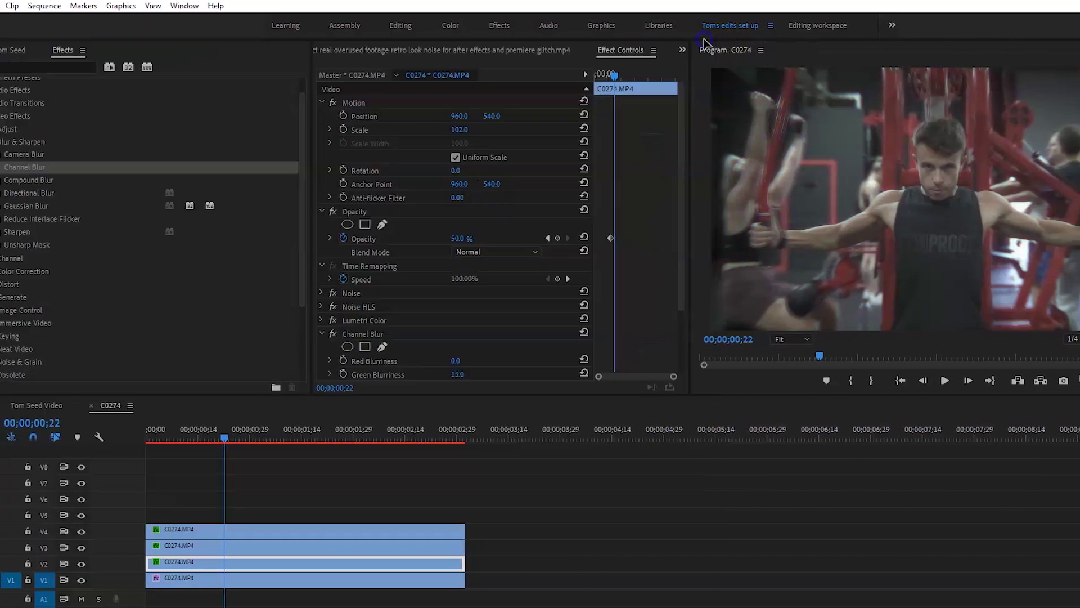
{"action": "left_click_drag", "start_coordinate": [140, 374], "coordinate": [224, 483]}
{"action": "left_click_drag", "start_coordinate": [575, 466], "coordinate": [394, 466]}
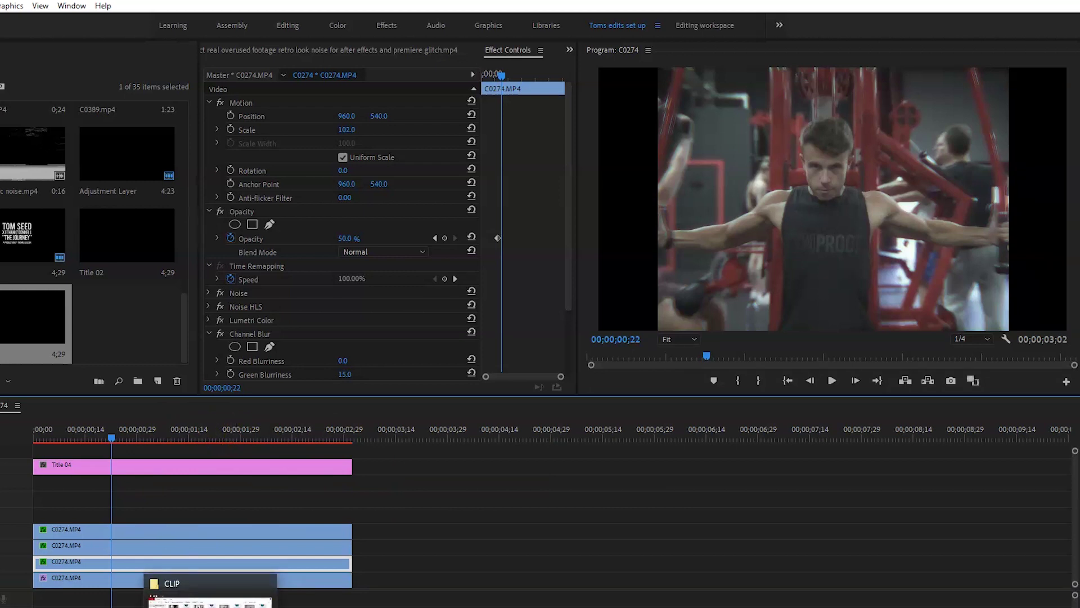
Step: In File Explorer, open G:\2. Green screen special FX\Max Novak VHS Overlay Pack
{"action": "left_click", "coordinate": [209, 602]}
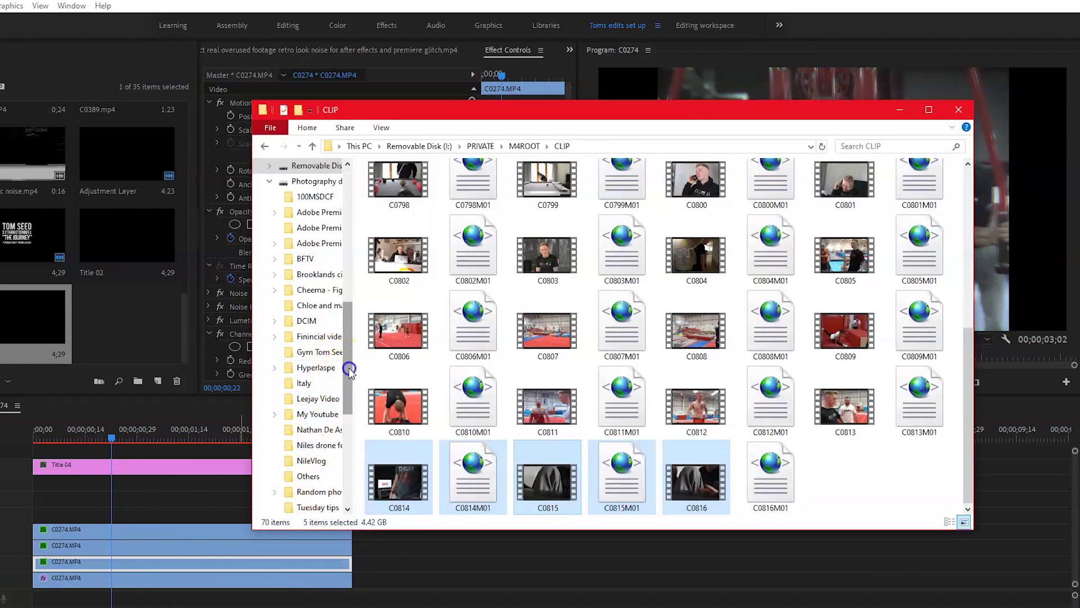
{"action": "left_click_drag", "start_coordinate": [349, 369], "coordinate": [345, 314]}
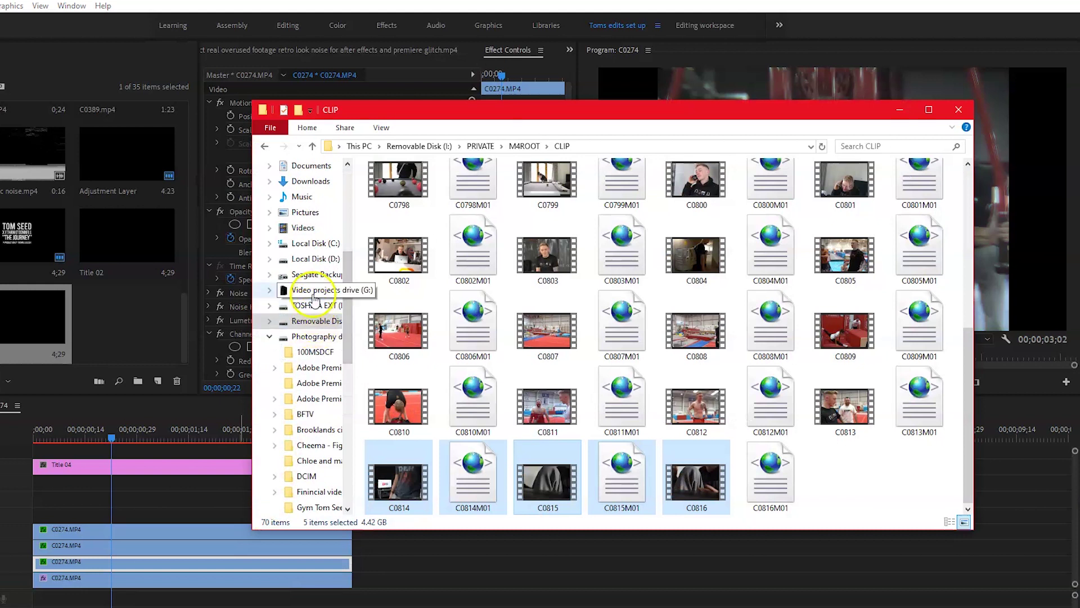
{"action": "left_click", "coordinate": [313, 293]}
{"action": "double_click", "coordinate": [461, 203]}
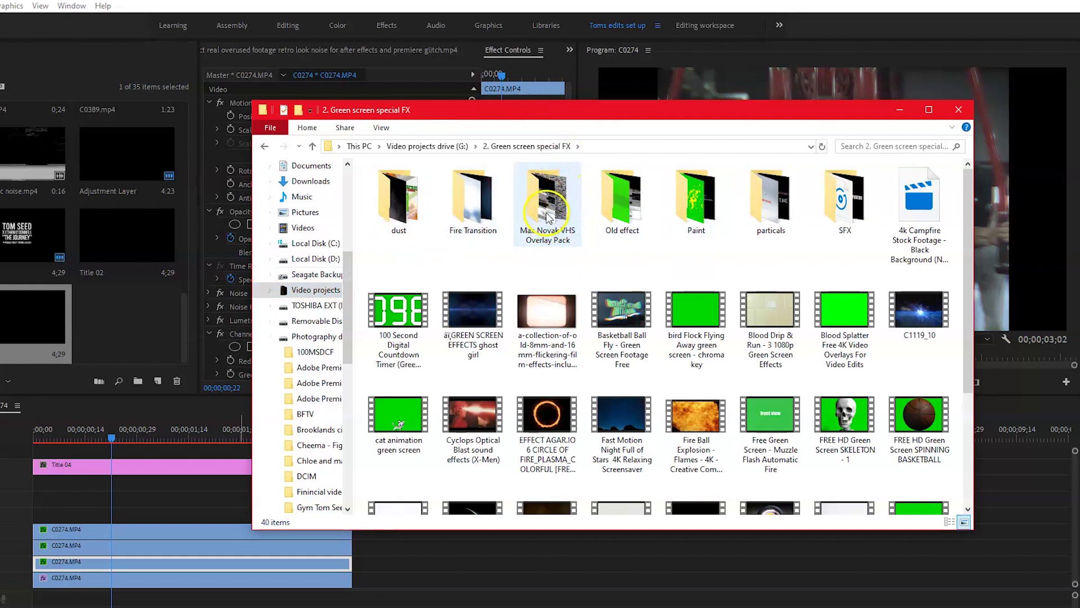
{"action": "double_click", "coordinate": [542, 201]}
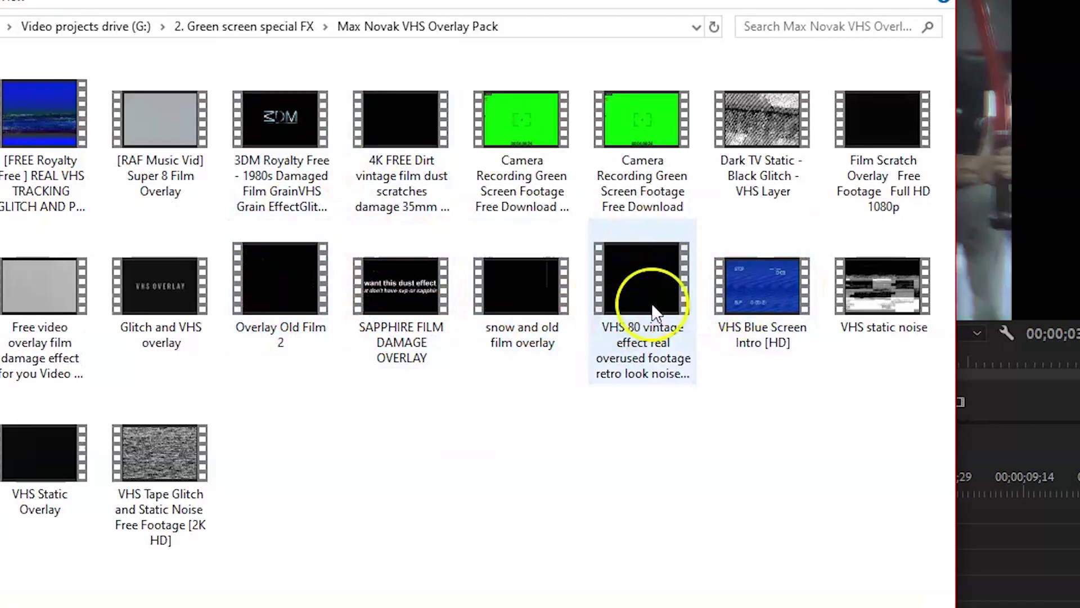
Step: Import VHS static noise.mp4 and the VHS 80 vintage overlay into the Premiere project
{"action": "left_click", "coordinate": [627, 281]}
{"action": "left_click", "coordinate": [880, 279], "text": "ctrl"}
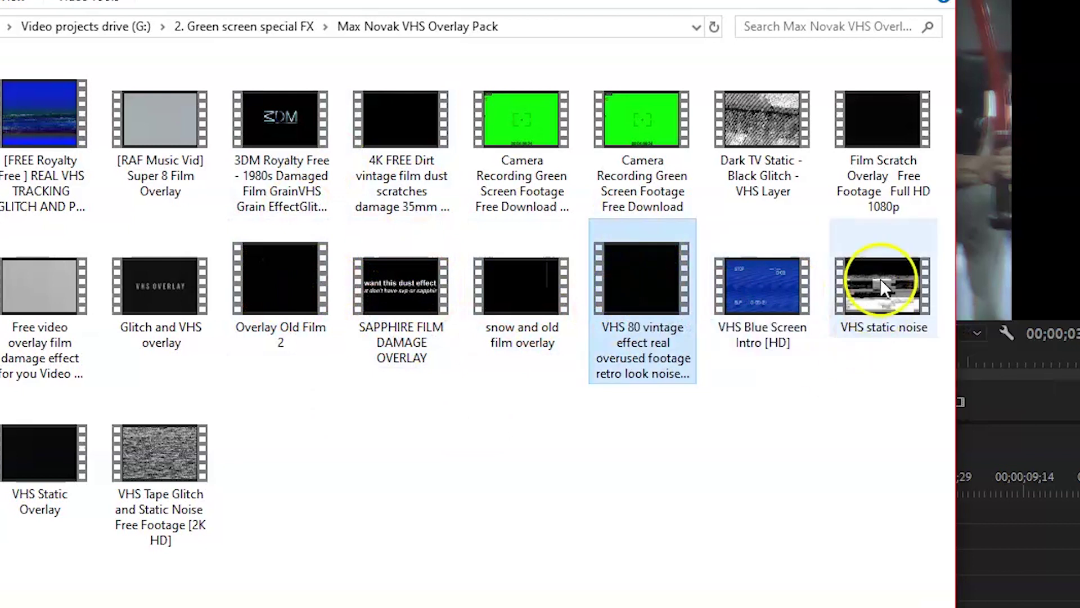
{"action": "left_click_drag", "start_coordinate": [654, 303], "coordinate": [3, 352]}
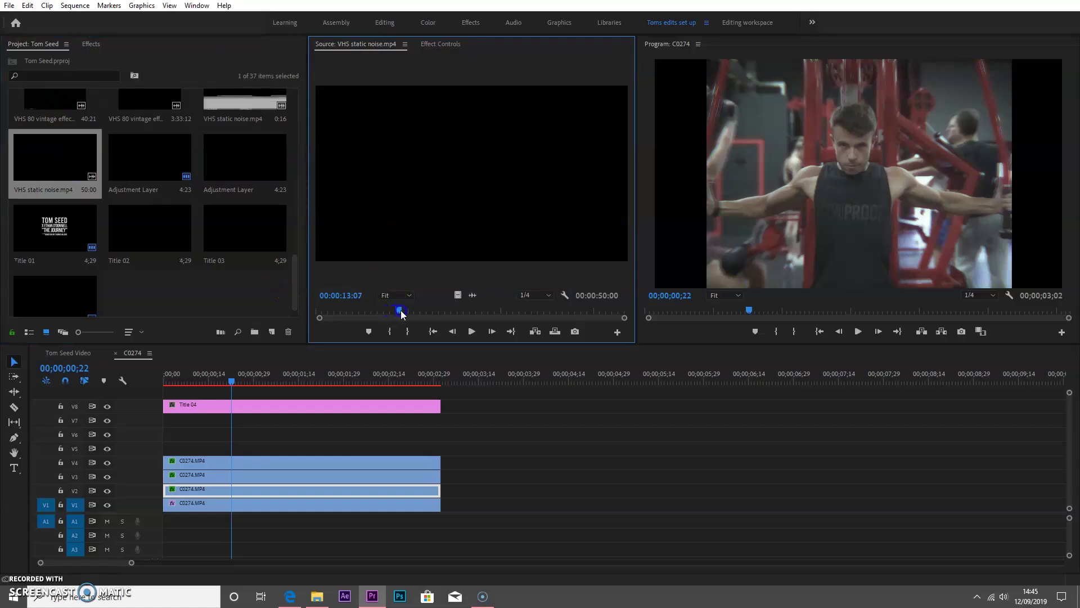
{"action": "left_click_drag", "start_coordinate": [401, 313], "coordinate": [490, 312]}
Step: Preview the VHS static noise clip and mark in and out points around the static burst
{"action": "key", "text": "i"}
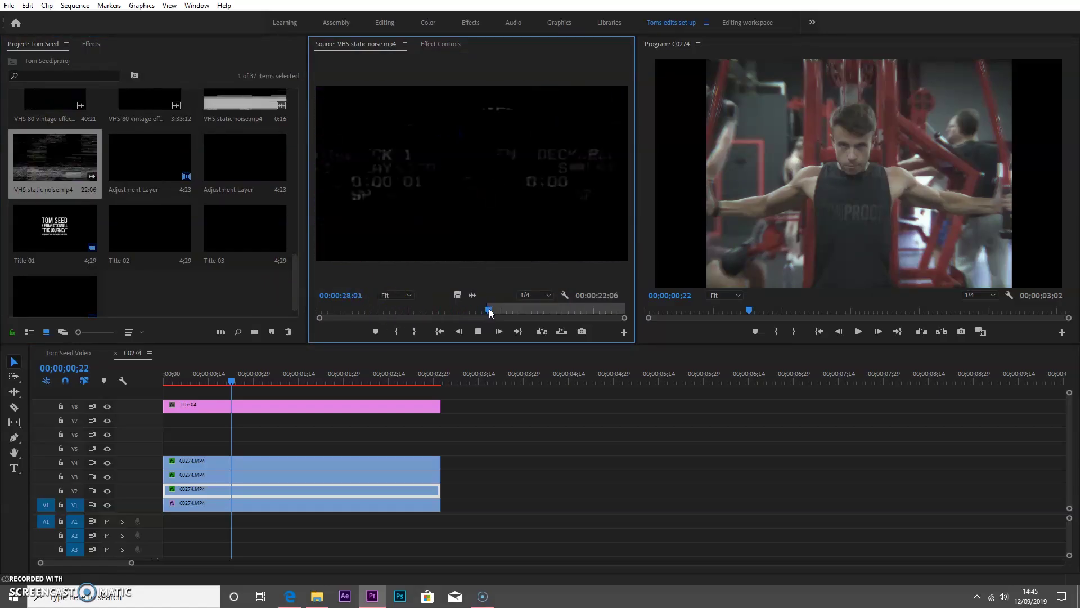
{"action": "key", "text": "o"}
{"action": "key", "text": "space"}
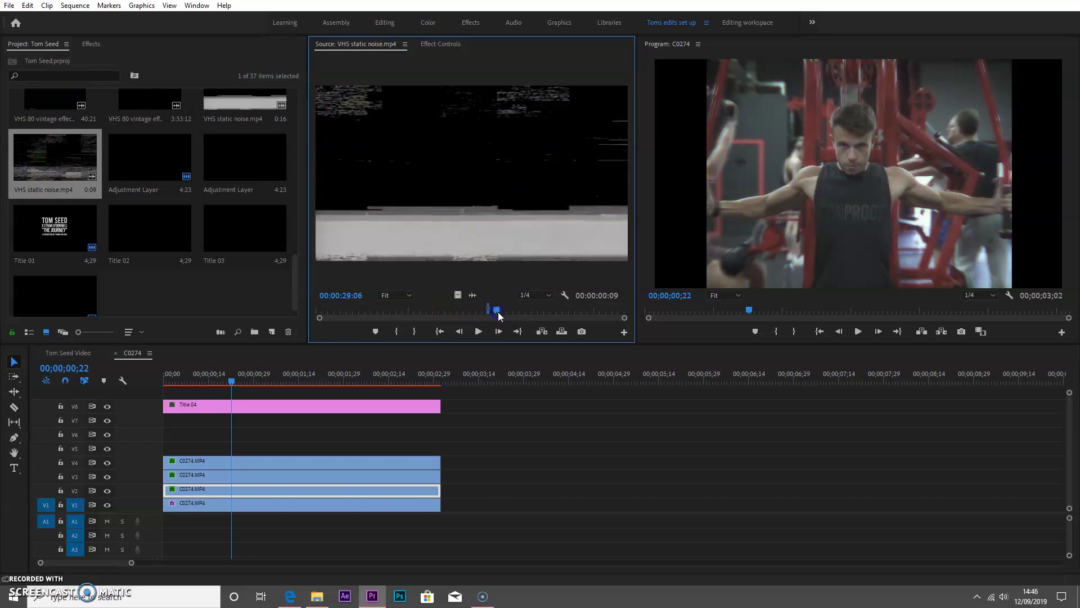
{"action": "key", "text": "i"}
{"action": "key", "text": "o"}
{"action": "key", "text": "space"}
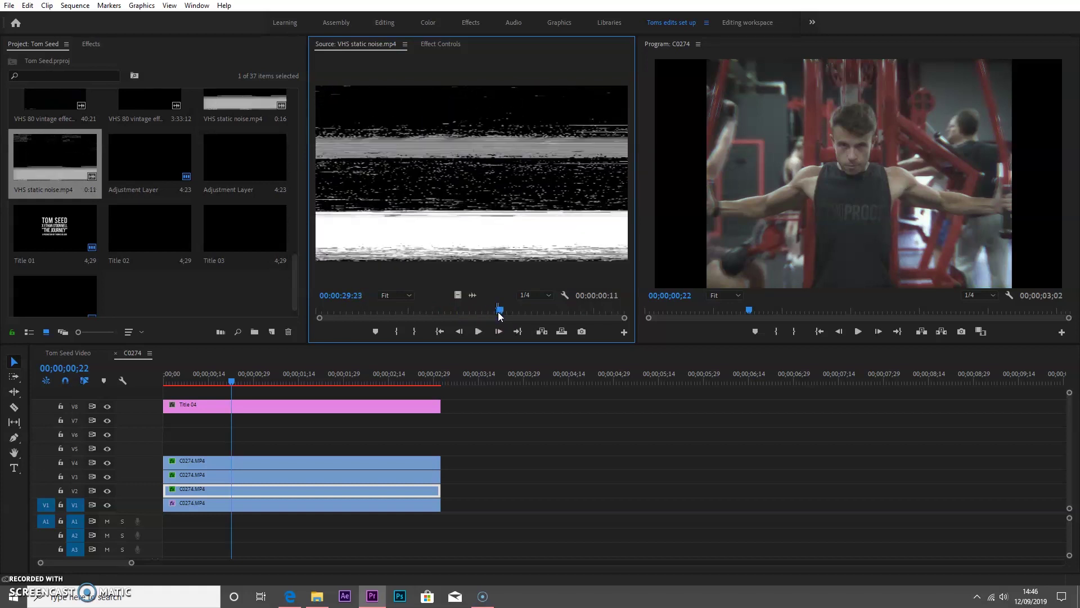
Step: Place the static snippet above the gym clips and scale it to 200
{"action": "left_click_drag", "start_coordinate": [458, 295], "coordinate": [241, 447]}
{"action": "left_click", "coordinate": [450, 45]}
{"action": "left_click", "coordinate": [436, 113]}
{"action": "type", "text": "2"}
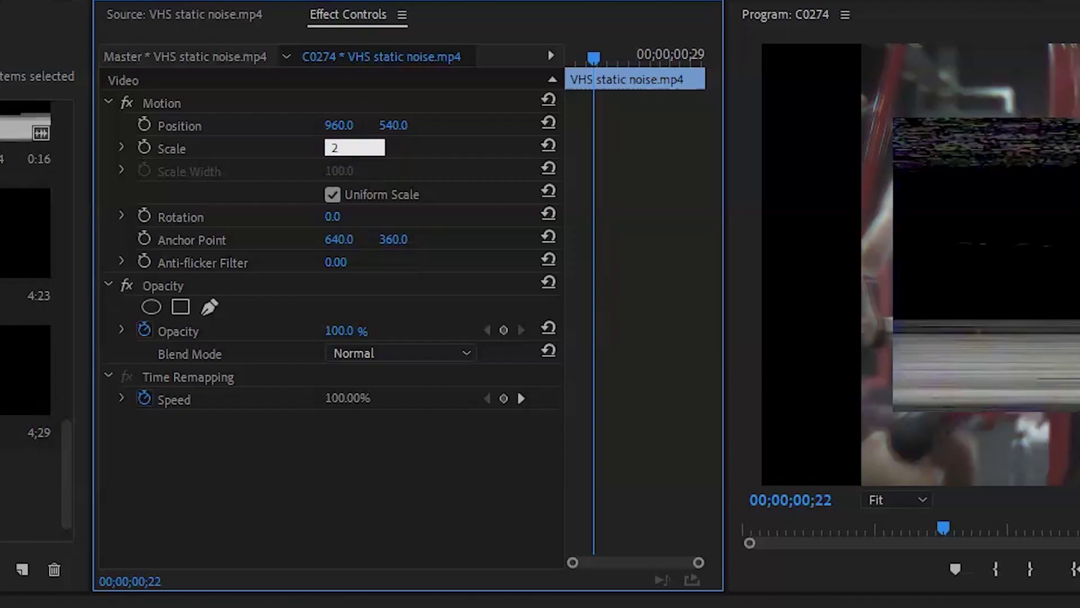
{"action": "type", "text": "00"}
Step: Set the static clip's blend mode to Screen with 35% opacity
{"action": "left_click", "coordinate": [448, 219]}
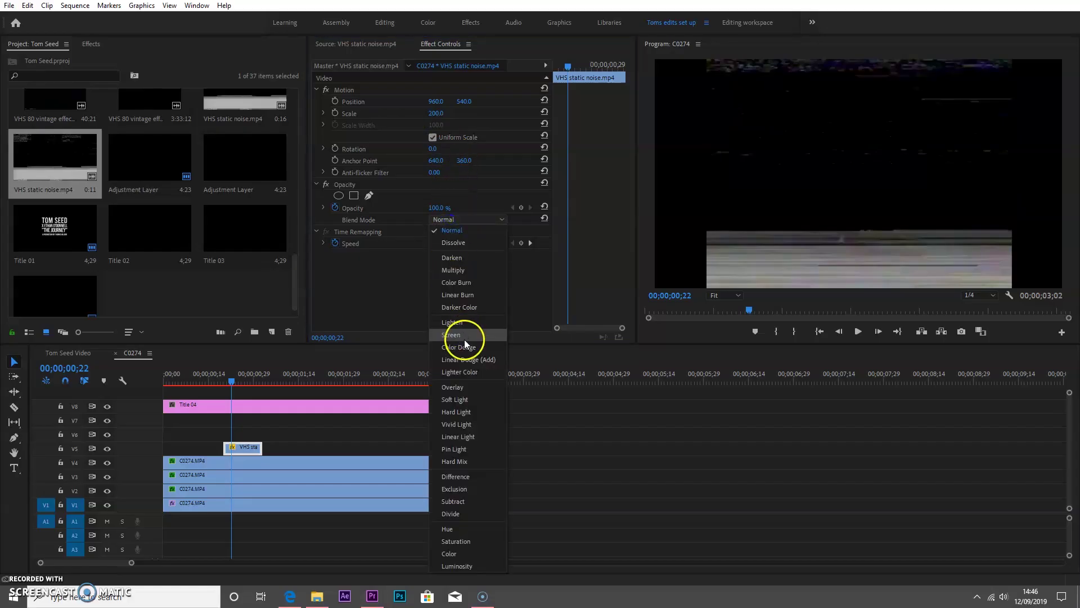
{"action": "left_click", "coordinate": [464, 336]}
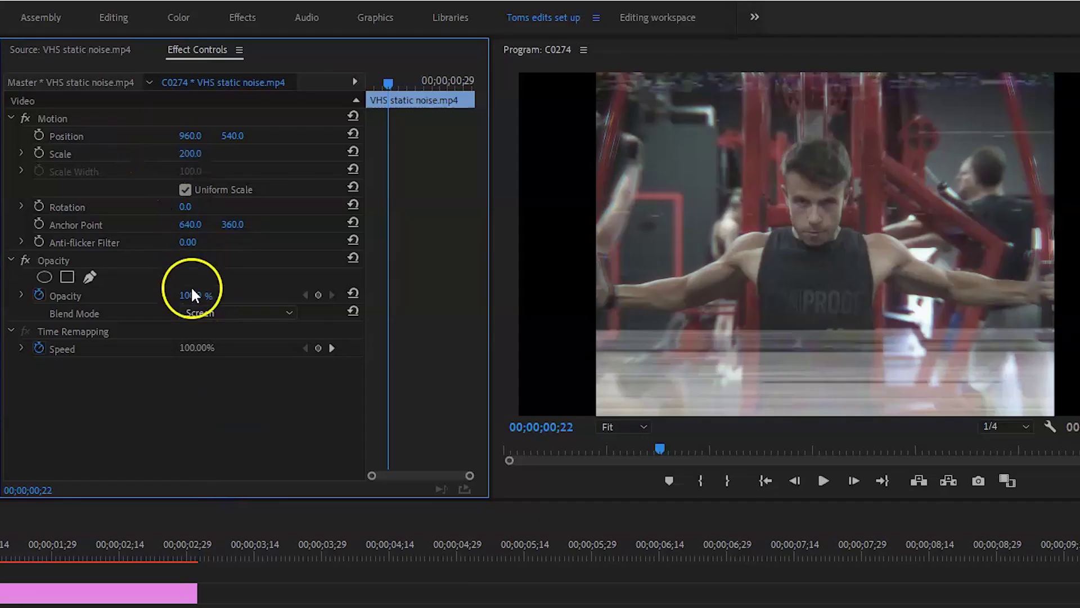
{"action": "left_click", "coordinate": [436, 207]}
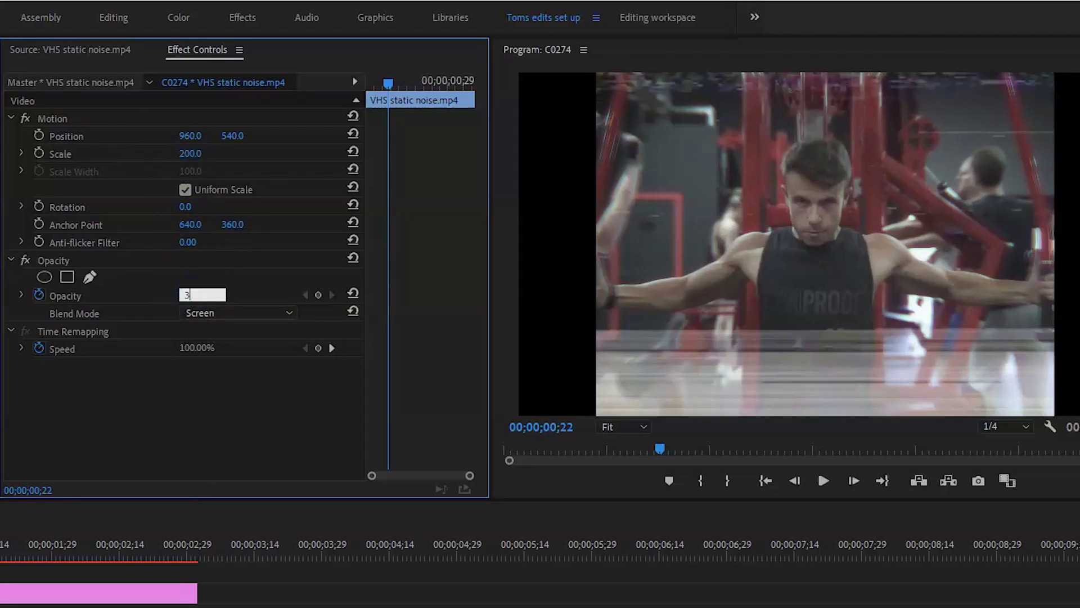
{"action": "key", "text": "Return"}
{"action": "left_click", "coordinate": [203, 298]}
{"action": "left_click", "coordinate": [98, 305]}
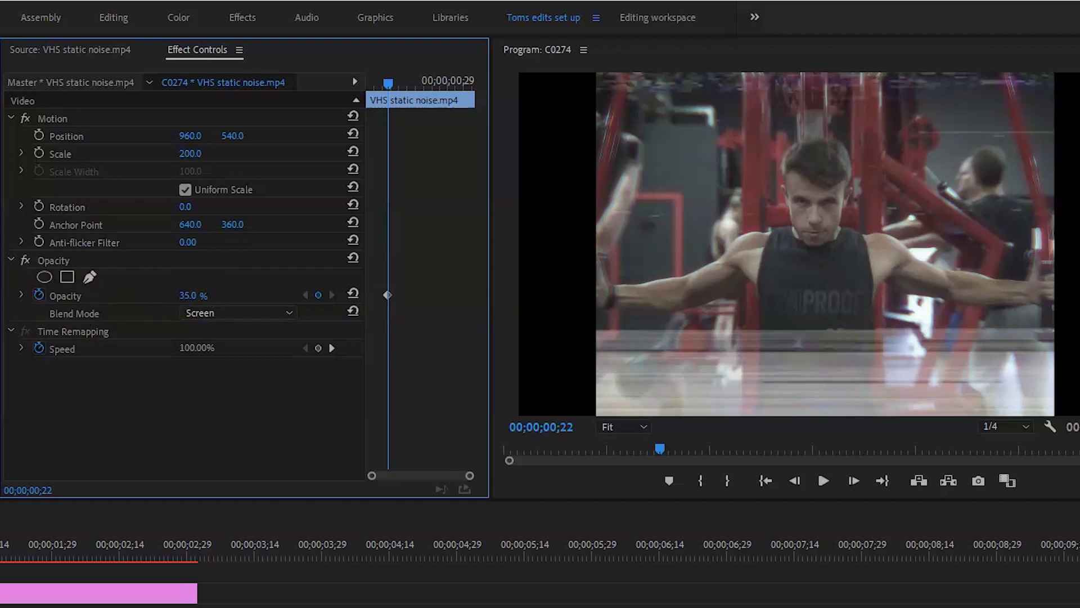
{"action": "left_click", "coordinate": [48, 49]}
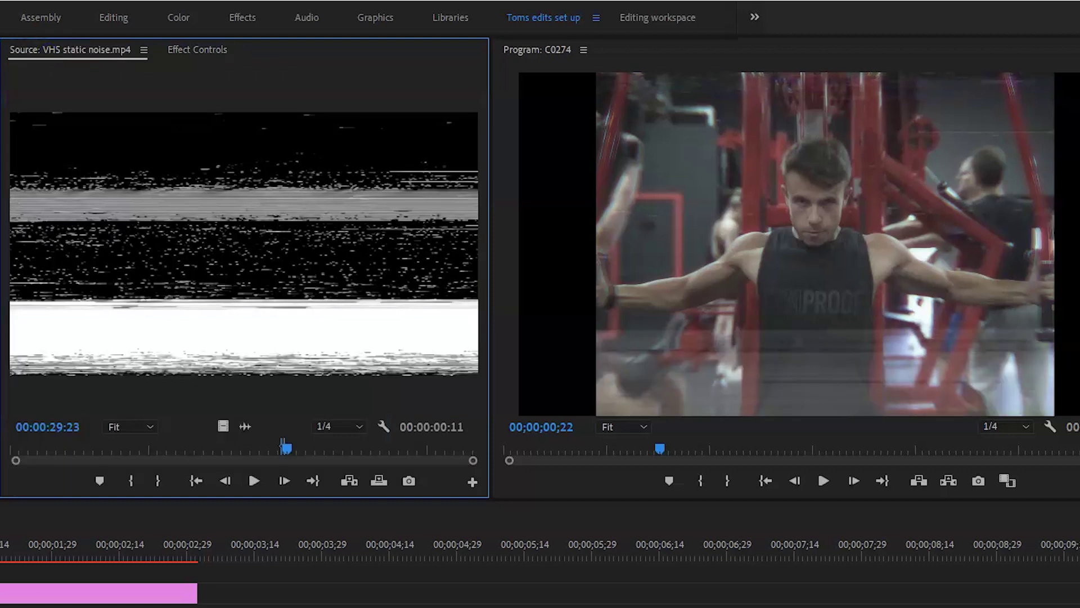
Step: Mark an out point on the VHS 80 vintage clip, place it on V7, and extend it to the footage length
{"action": "double_click", "coordinate": [191, 120]}
{"action": "left_click", "coordinate": [537, 373]}
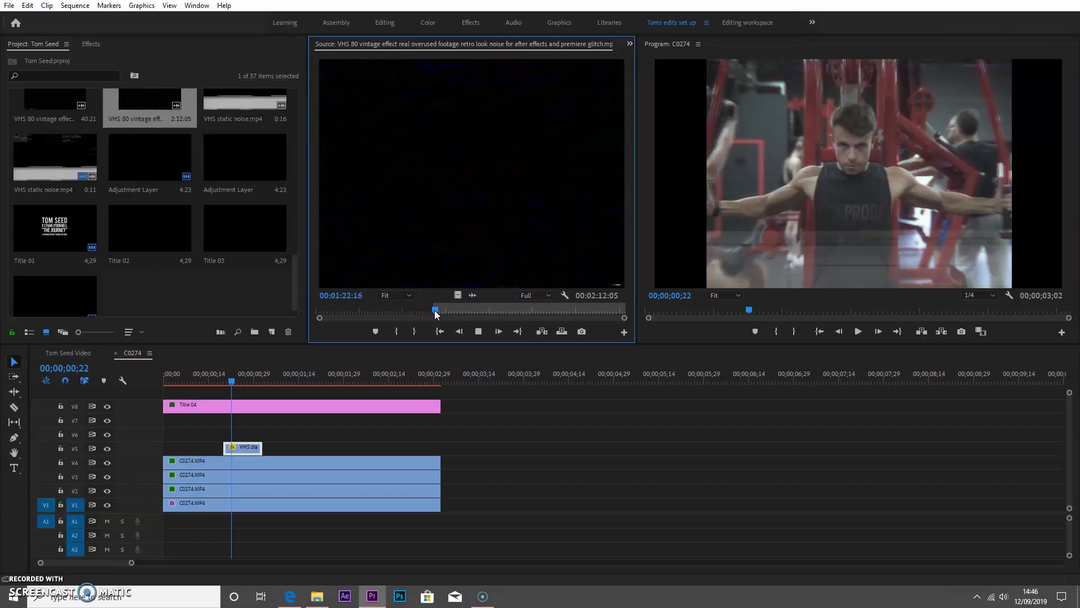
{"action": "key", "text": "o"}
{"action": "left_click_drag", "start_coordinate": [458, 295], "coordinate": [164, 420]}
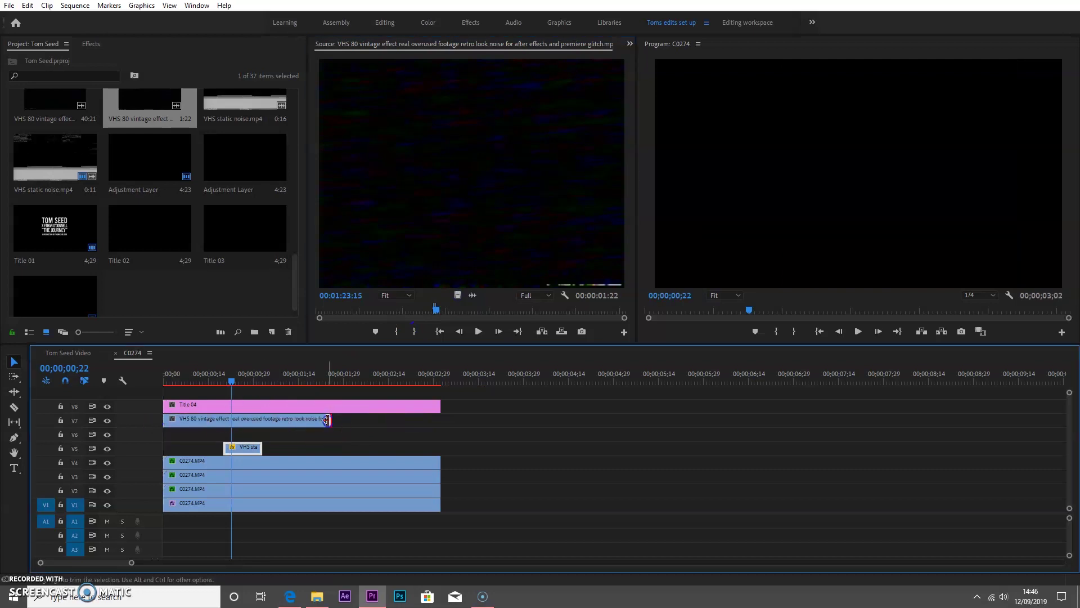
{"action": "left_click_drag", "start_coordinate": [331, 421], "coordinate": [441, 426]}
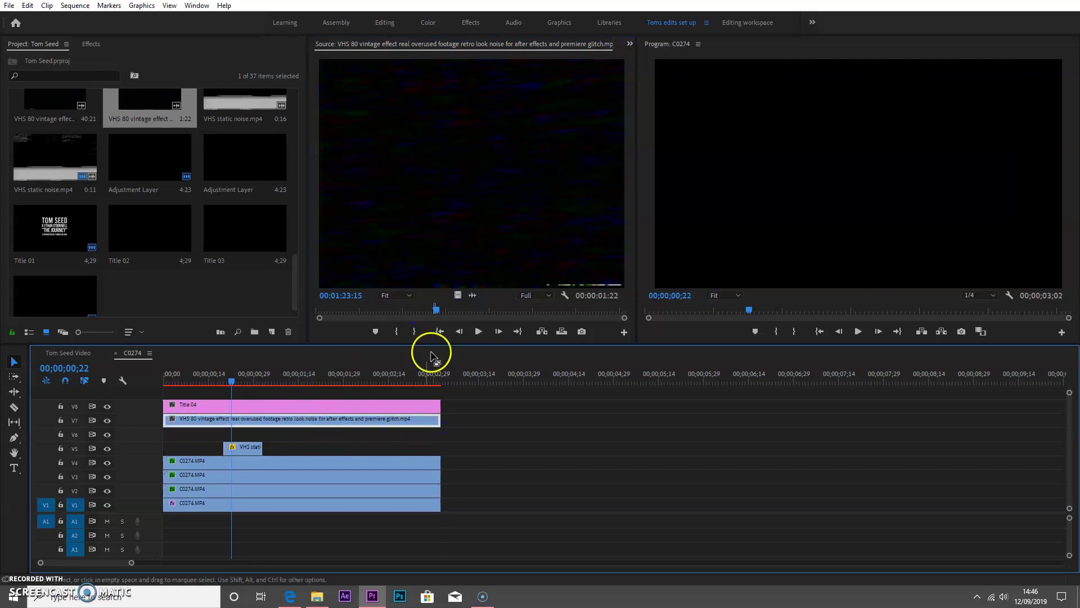
Step: Scale the VHS 80 overlay to 336 and set its blend mode to Screen
{"action": "left_click", "coordinate": [630, 44]}
{"action": "left_click", "coordinate": [647, 74]}
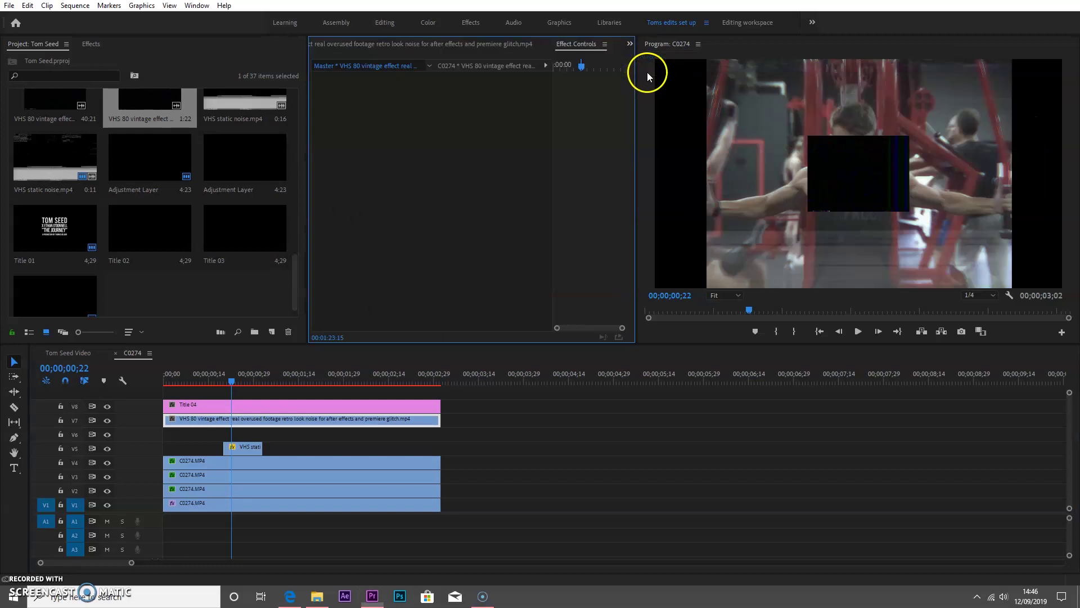
{"action": "left_click", "coordinate": [380, 422]}
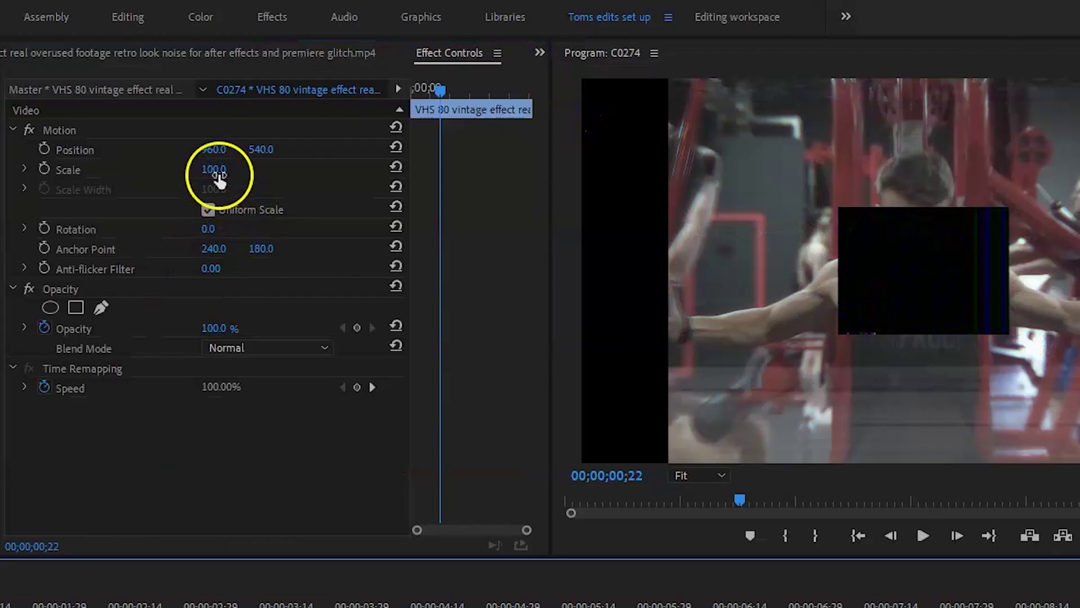
{"action": "left_click", "coordinate": [444, 110]}
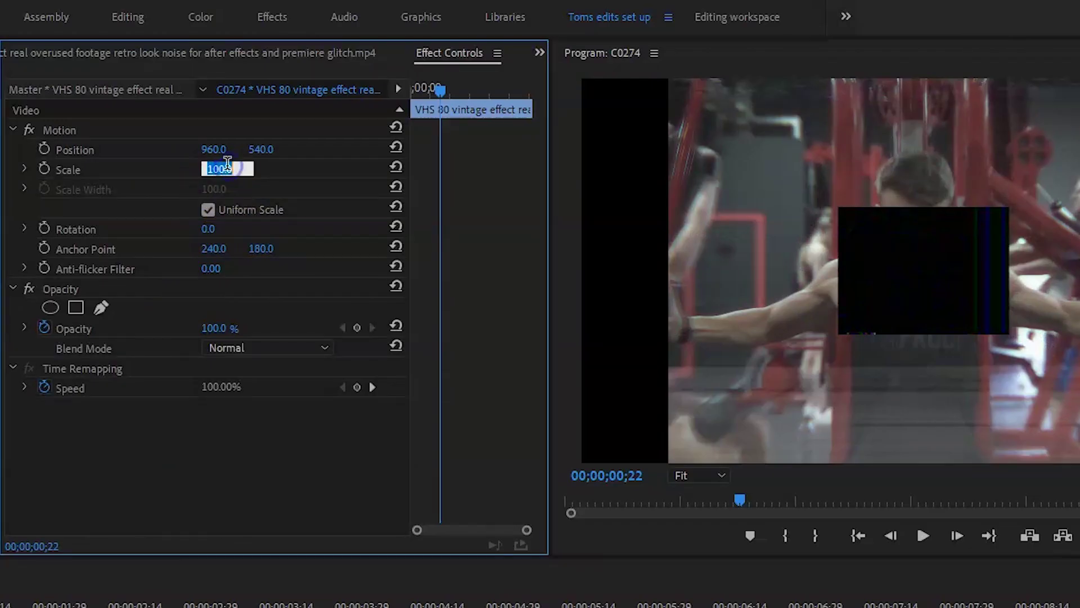
{"action": "type", "text": "350"}
{"action": "key", "text": "Return"}
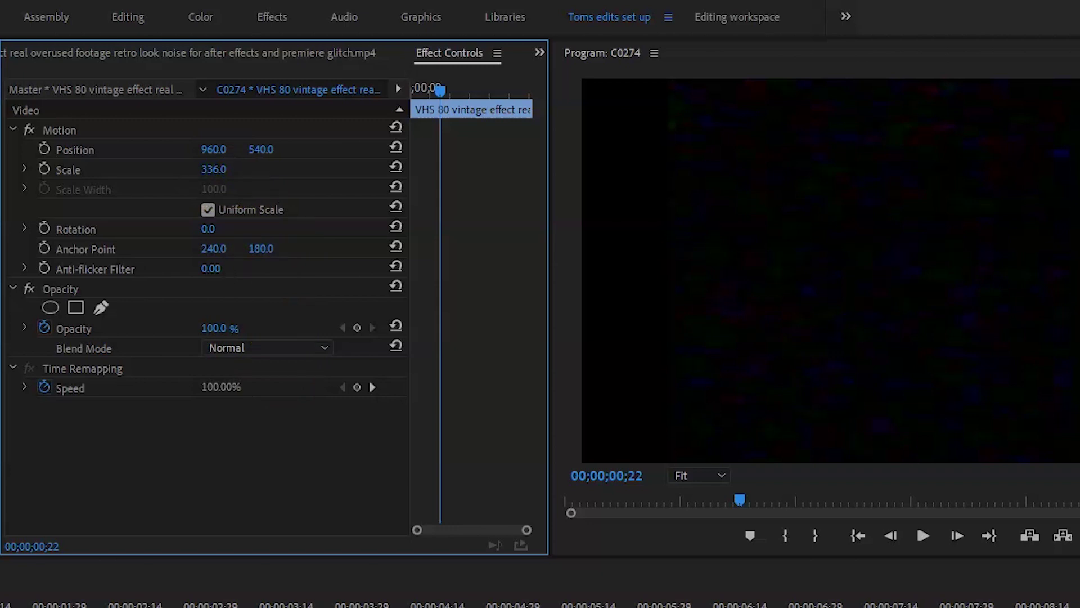
{"action": "left_click", "coordinate": [270, 347]}
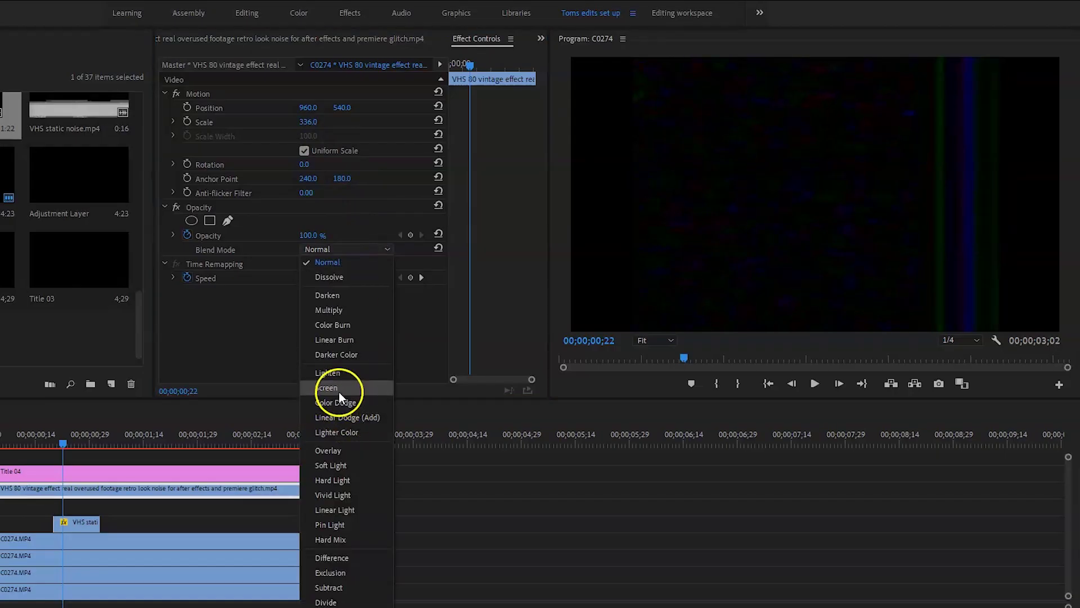
{"action": "left_click", "coordinate": [256, 540]}
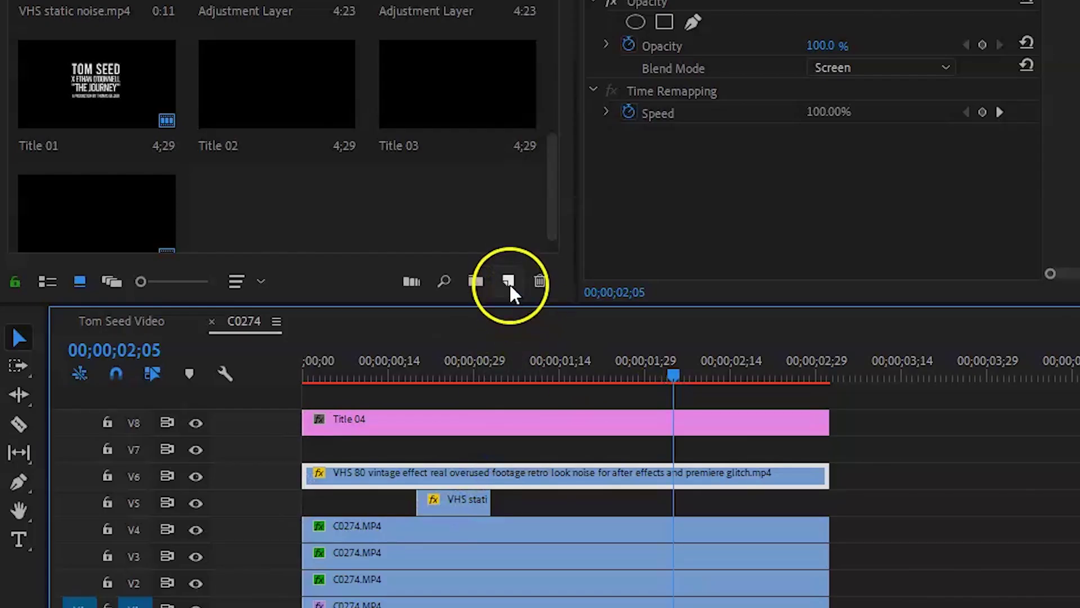
Step: Create an adjustment layer on V7 and apply Distort > Wave Warp to it
{"action": "left_click", "coordinate": [508, 283]}
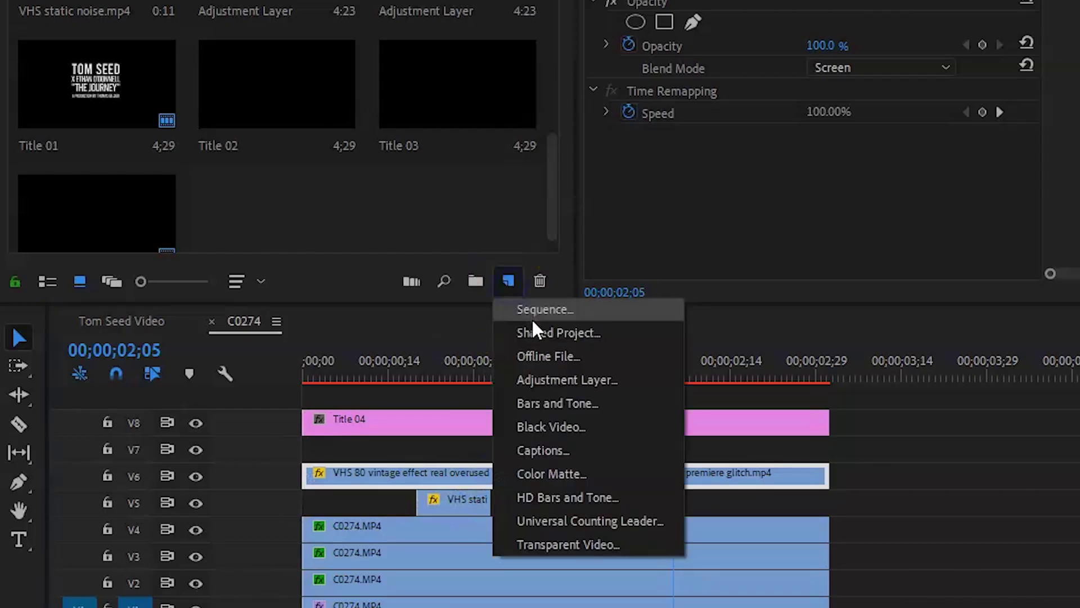
{"action": "left_click", "coordinate": [570, 373]}
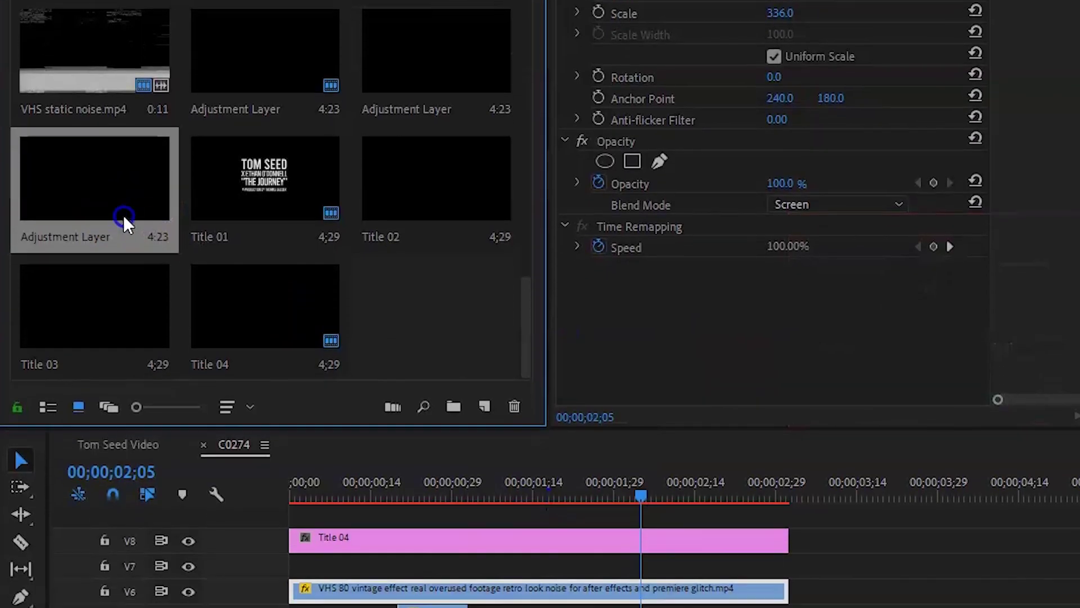
{"action": "left_click_drag", "start_coordinate": [126, 217], "coordinate": [274, 397]}
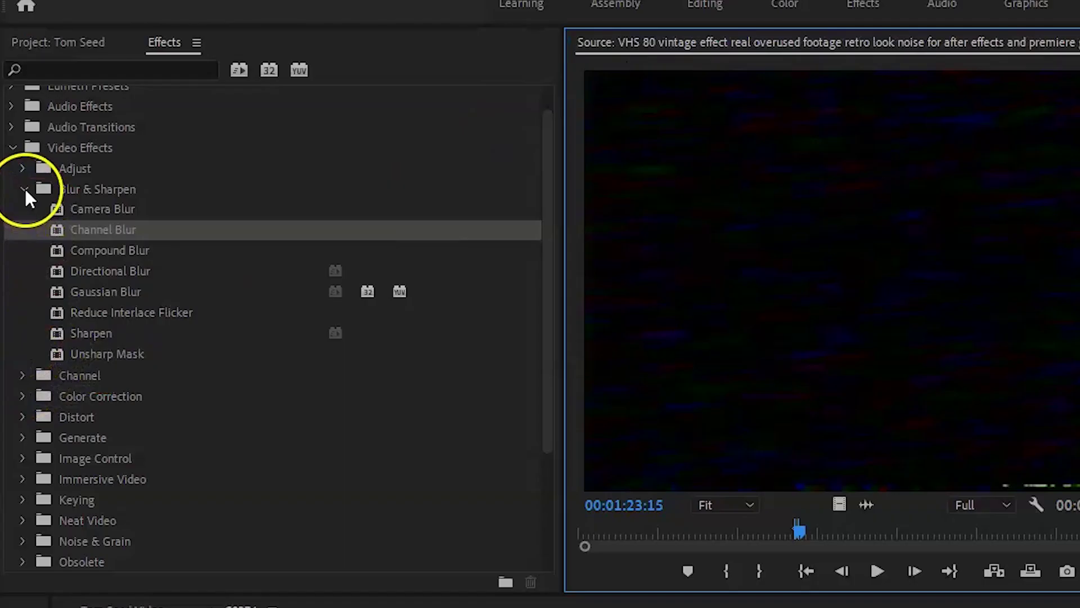
{"action": "left_click", "coordinate": [23, 188]}
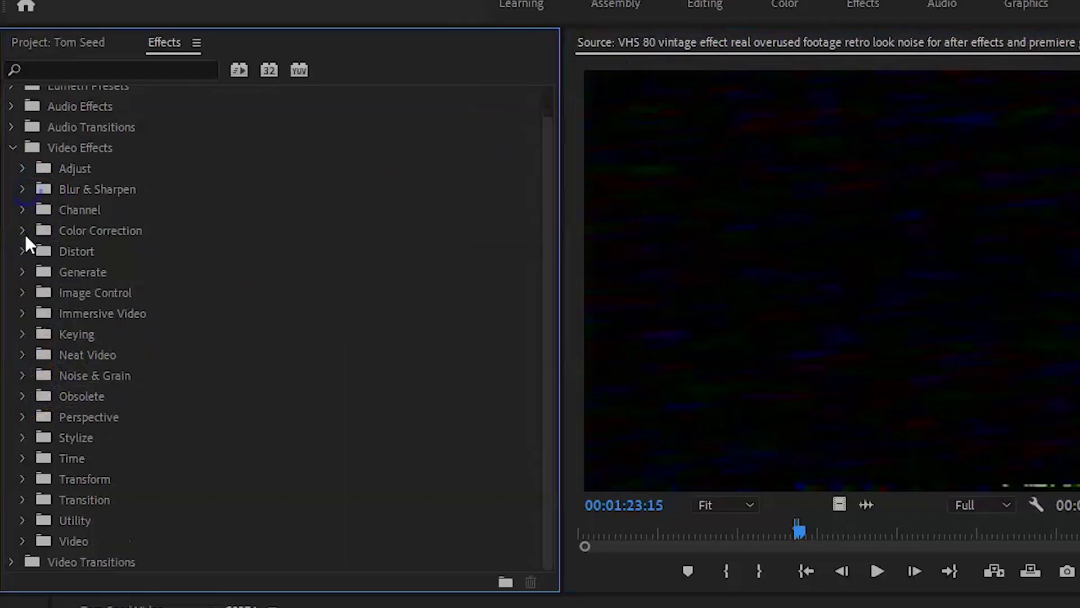
{"action": "left_click", "coordinate": [24, 251]}
{"action": "left_click_drag", "start_coordinate": [102, 499], "coordinate": [428, 518]}
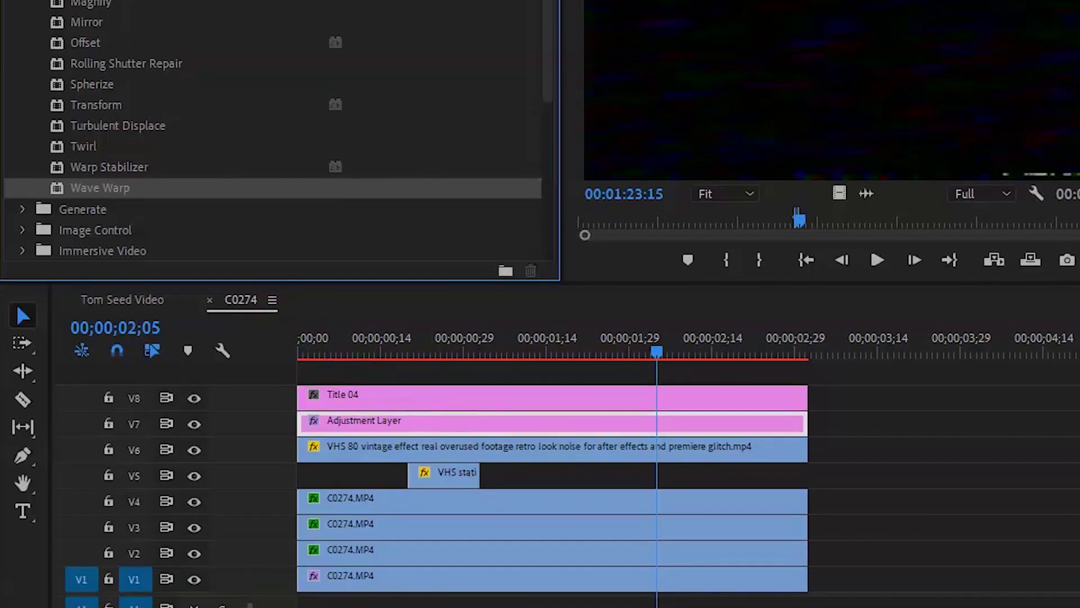
Step: Set Wave Warp to Square waves, width 1000, direction 0°, speed -0.2, All Edges pinning
{"action": "left_click", "coordinate": [340, 247]}
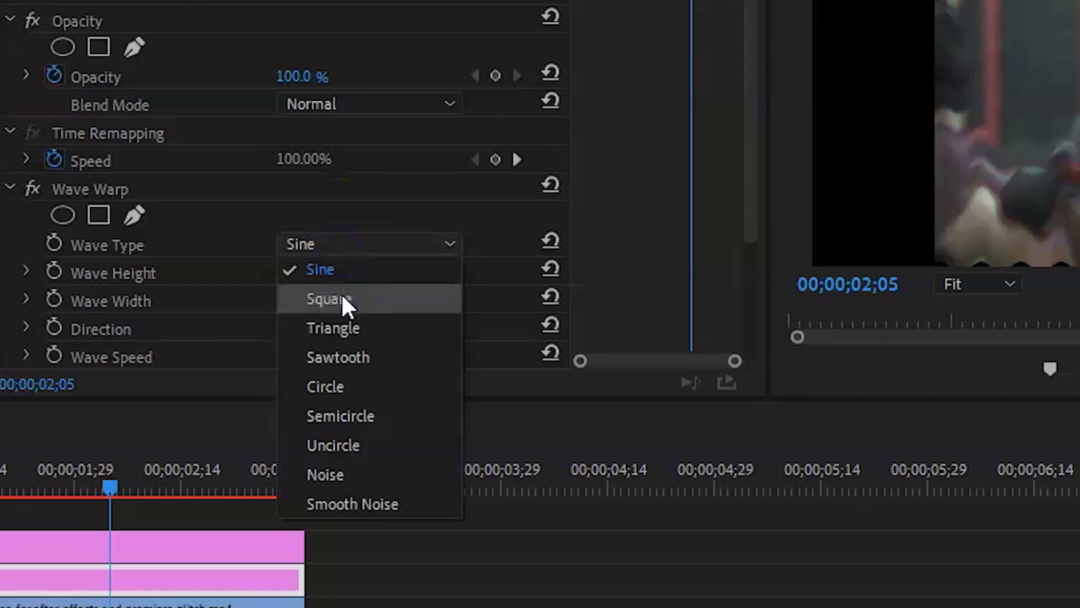
{"action": "left_click", "coordinate": [343, 299]}
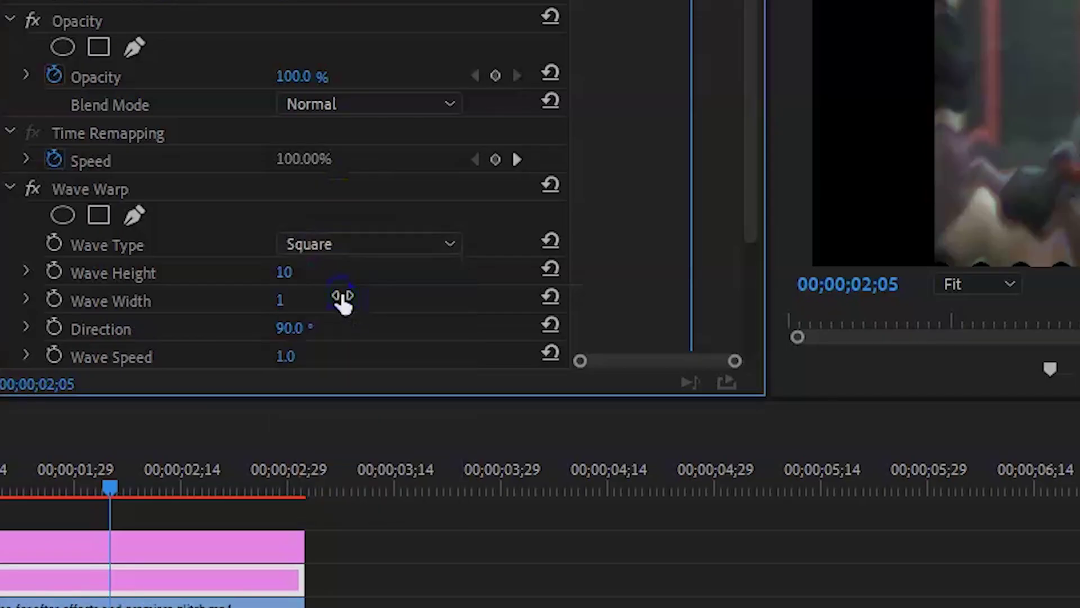
{"action": "left_click", "coordinate": [288, 299]}
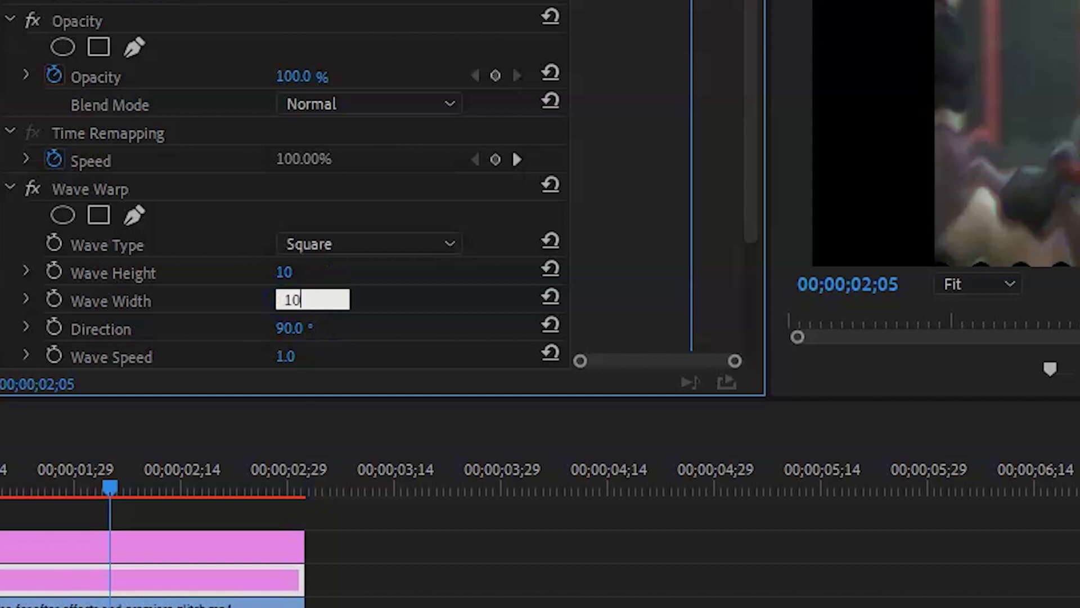
{"action": "scroll", "coordinate": [315, 253], "scroll_direction": "down", "scroll_amount": 3}
{"action": "left_click", "coordinate": [295, 201]}
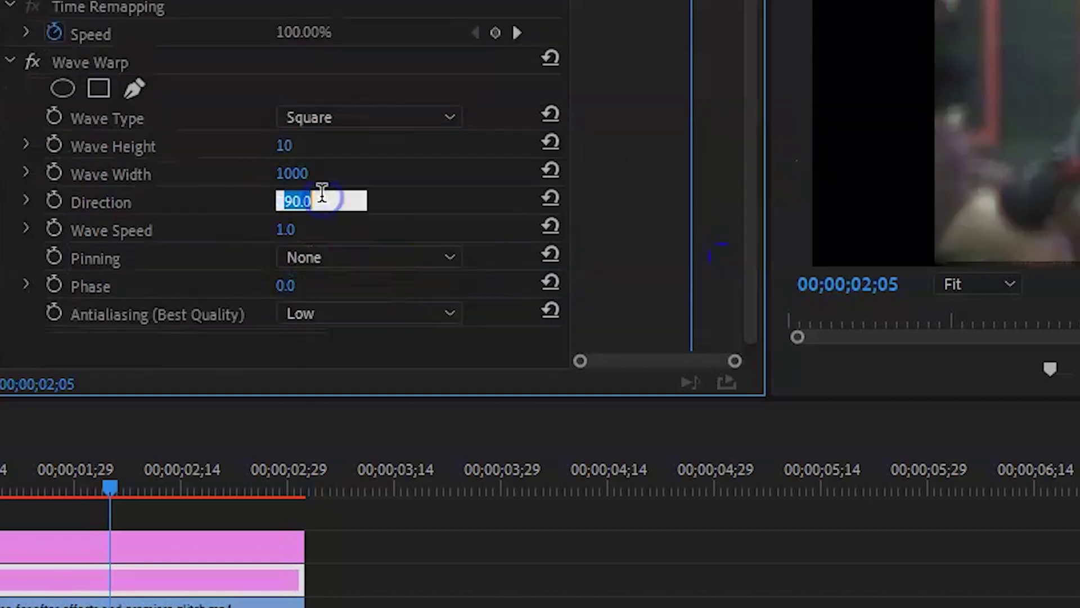
{"action": "left_click", "coordinate": [251, 193]}
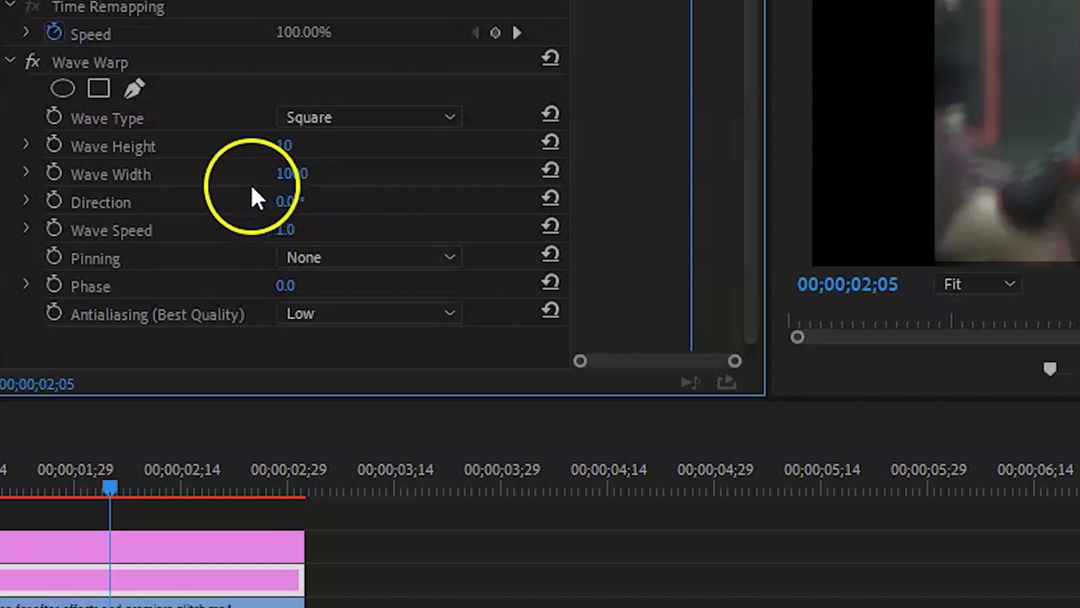
{"action": "left_click", "coordinate": [290, 229]}
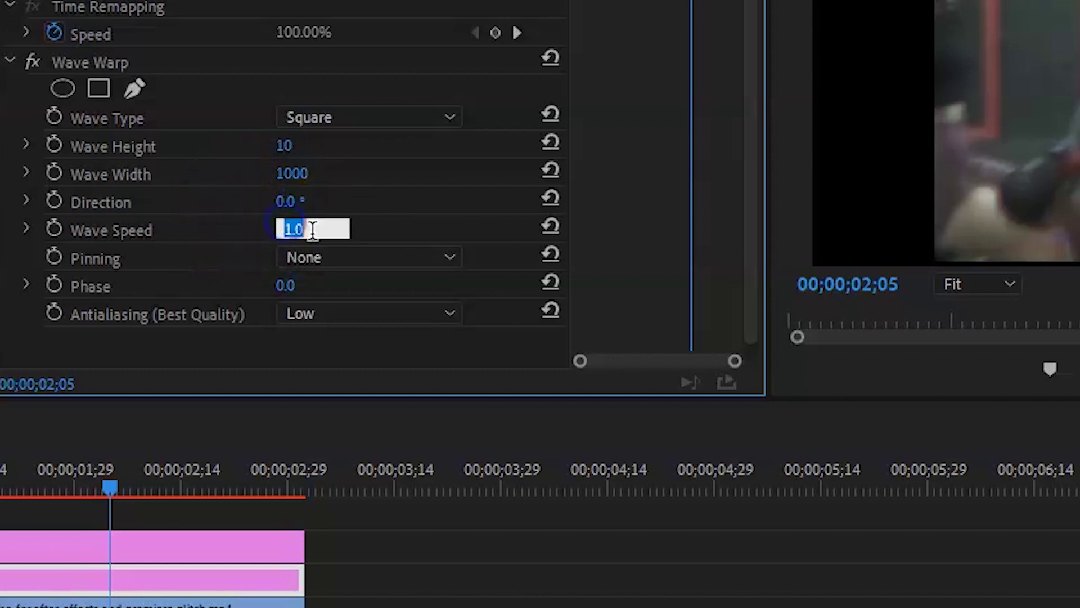
{"action": "type", "text": "-0.2"}
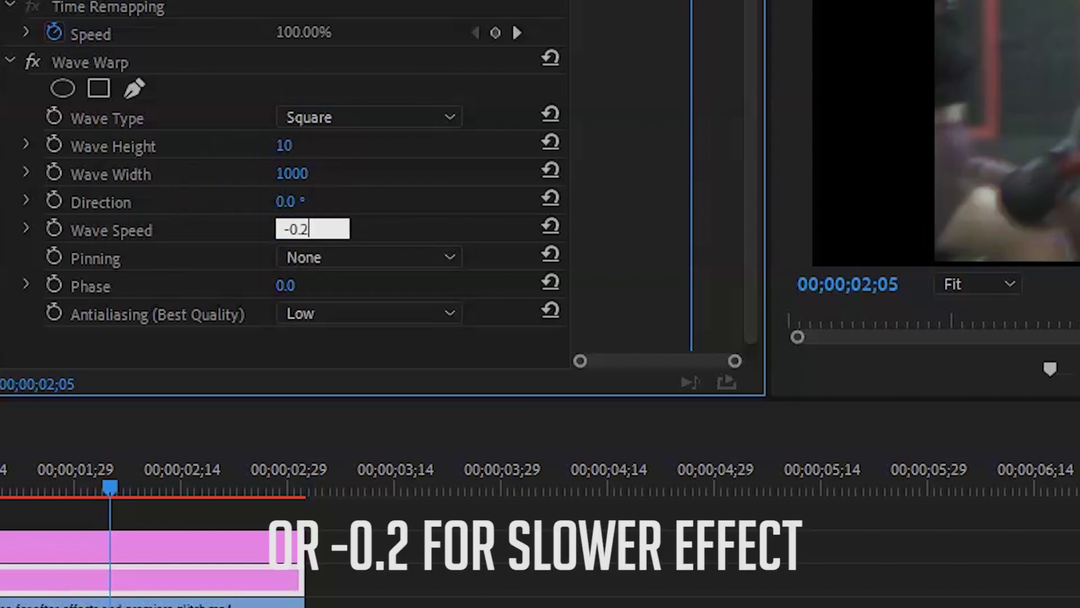
{"action": "key", "text": "Return"}
{"action": "left_click", "coordinate": [327, 252]}
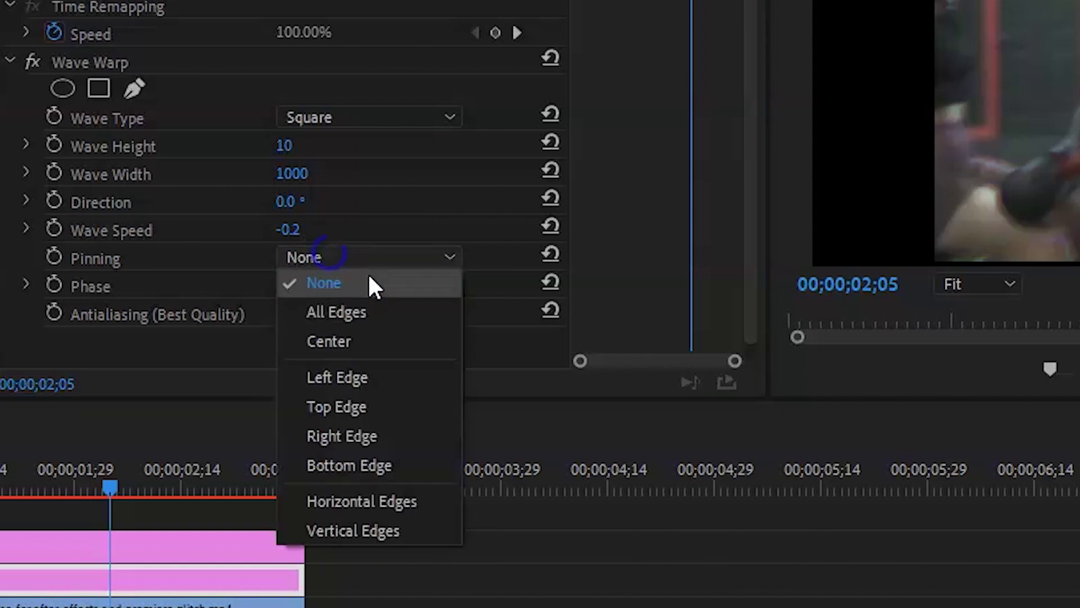
{"action": "left_click", "coordinate": [366, 312]}
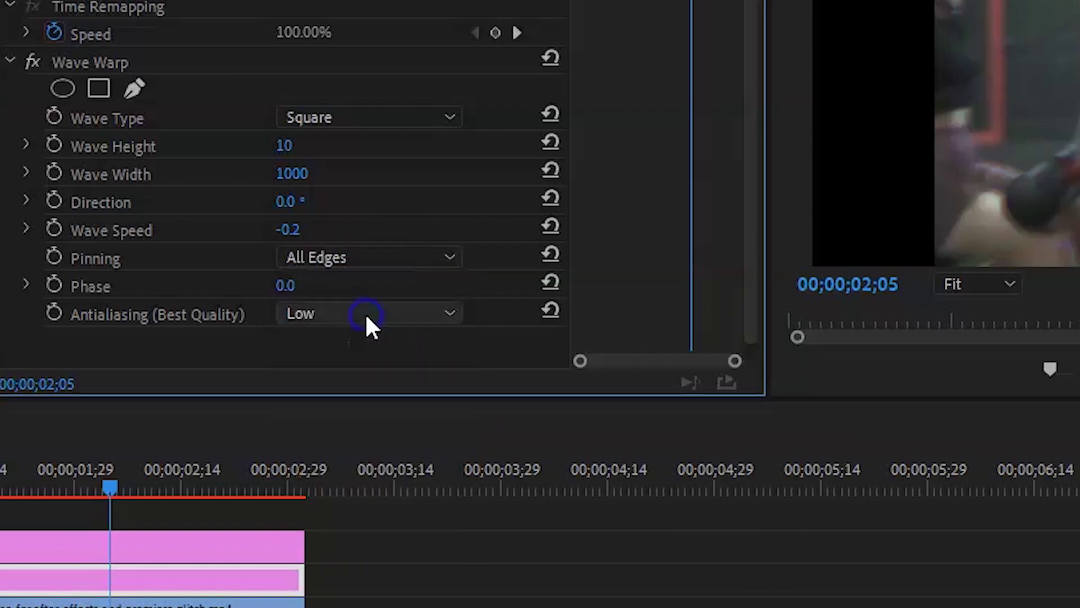